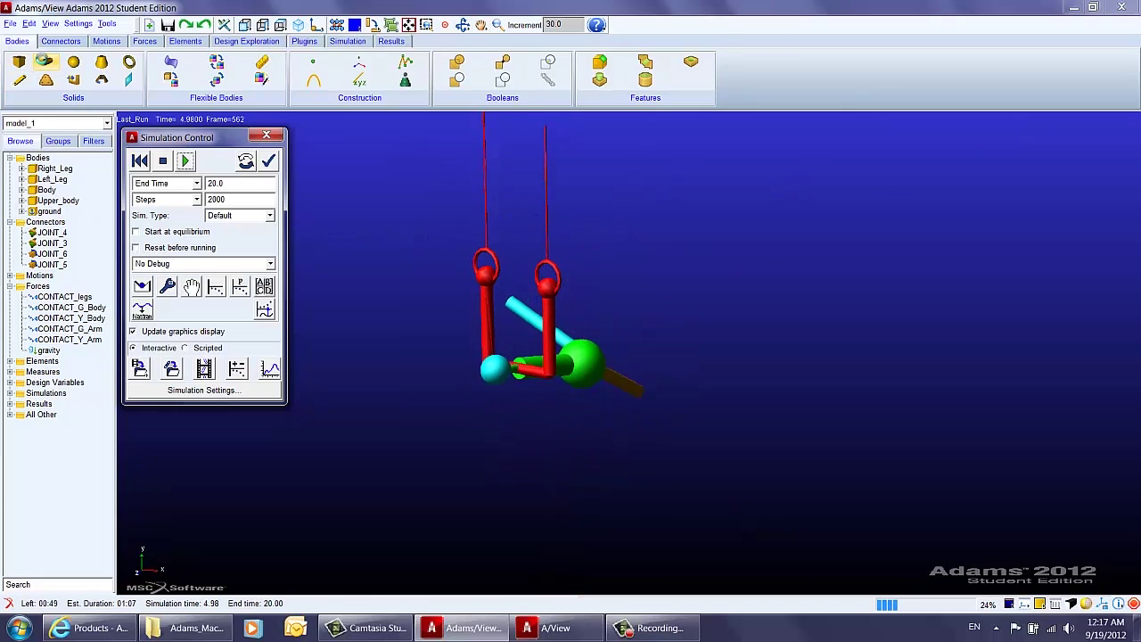
left_click(61, 41)
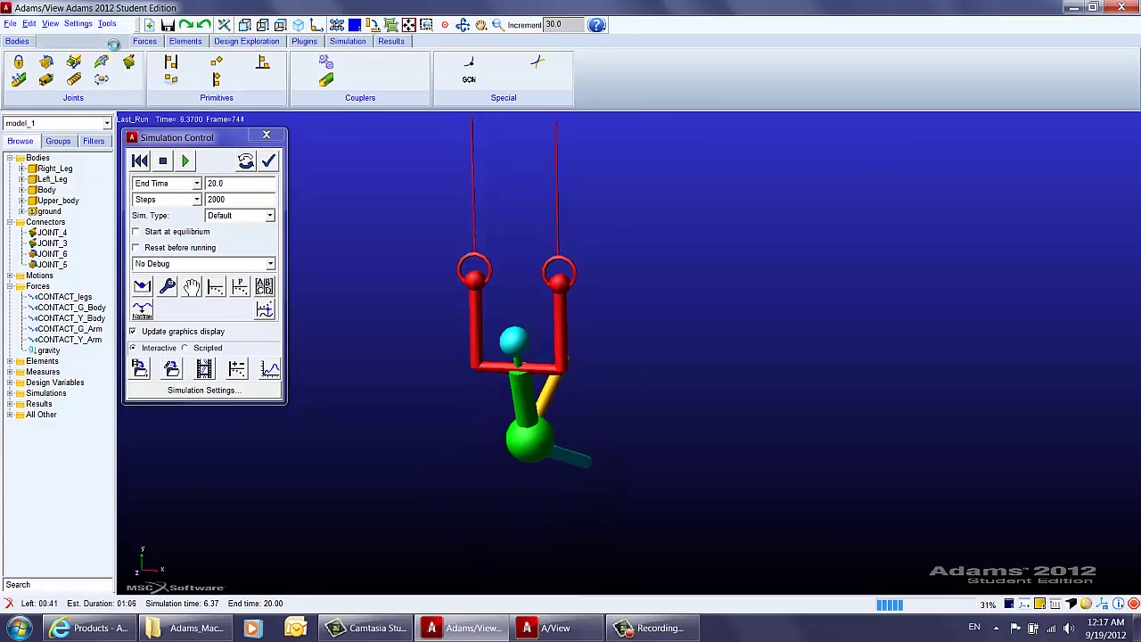
left_click(107, 42)
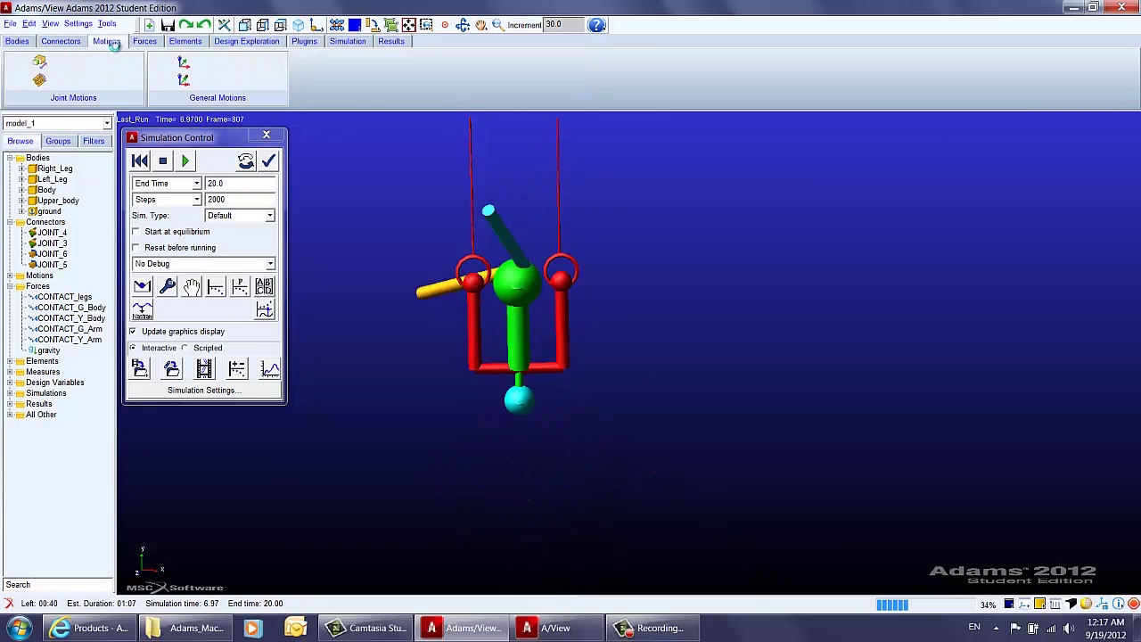
left_click(144, 42)
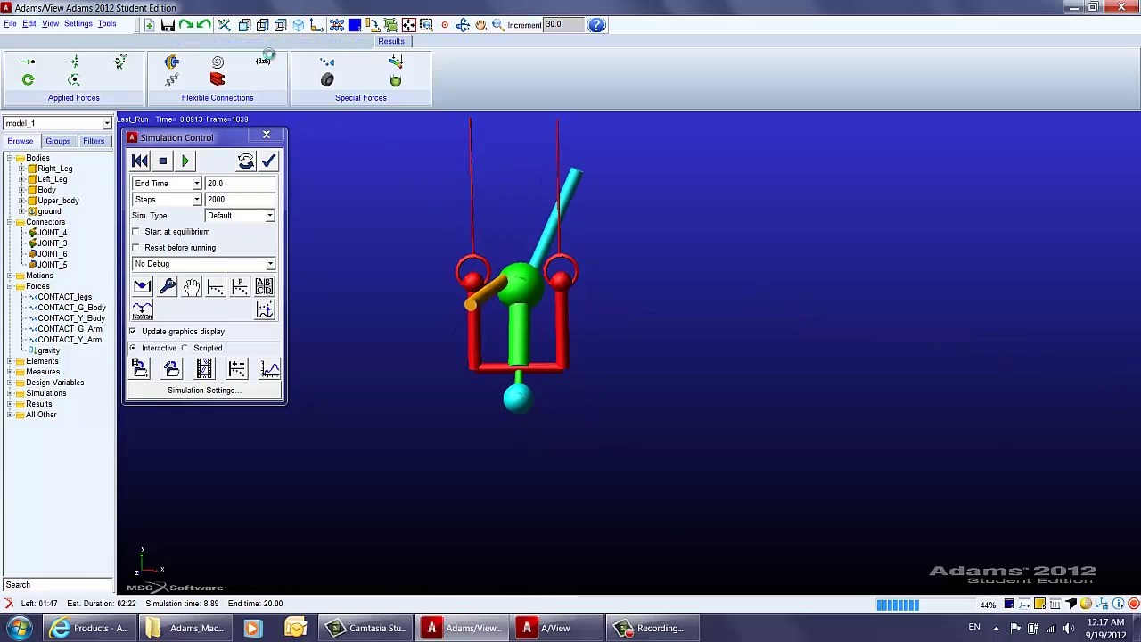
left_click(349, 41)
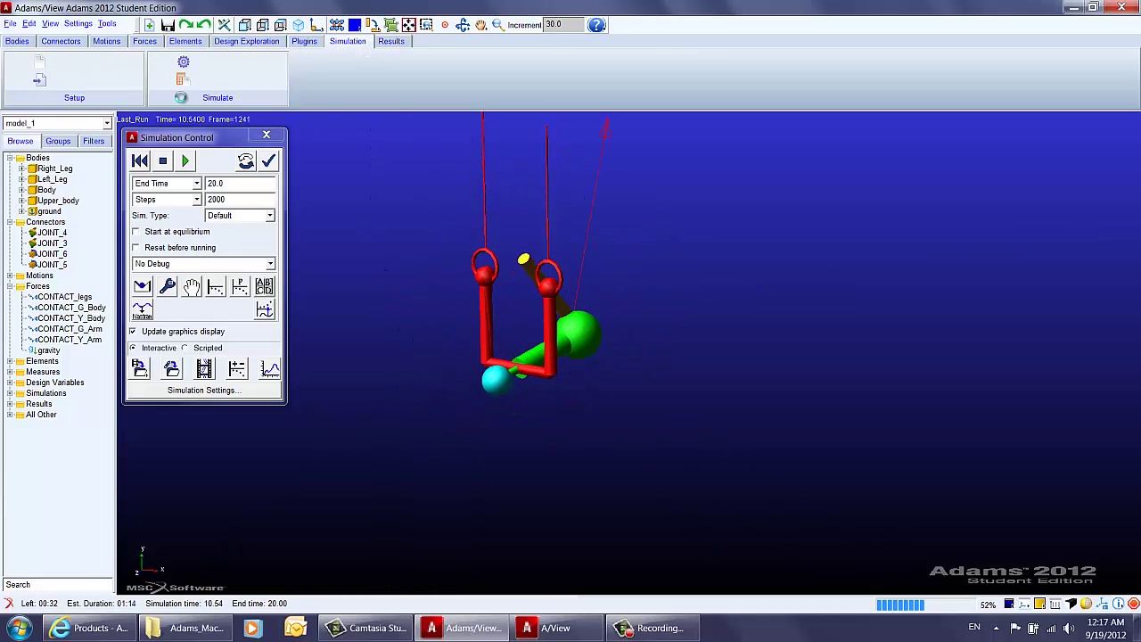
left_click(17, 41)
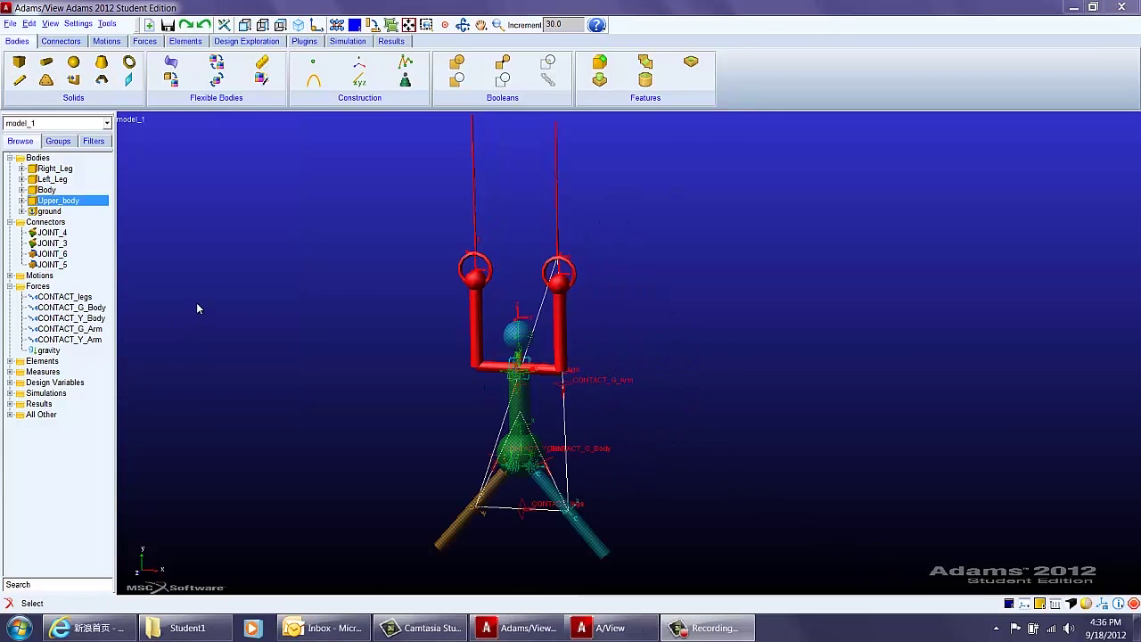
Highlight the Right_Leg, Left_Leg, Body and Upper_body parts of the finished model one by one to examine them.
left_click(56, 170)
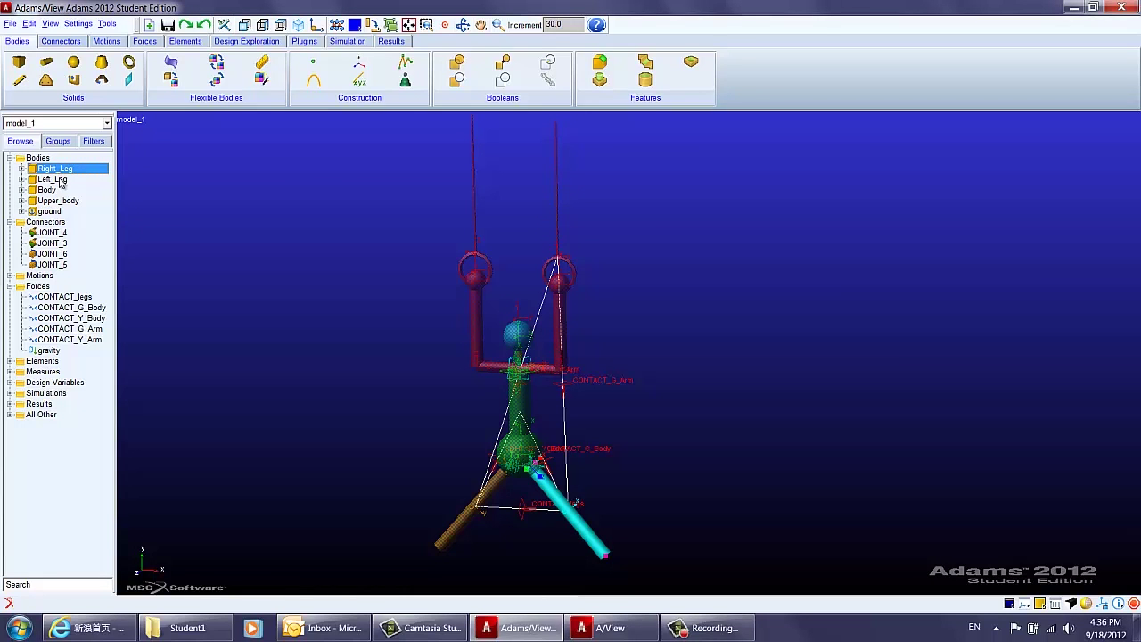
left_click(61, 181)
left_click(61, 194)
left_click(63, 203)
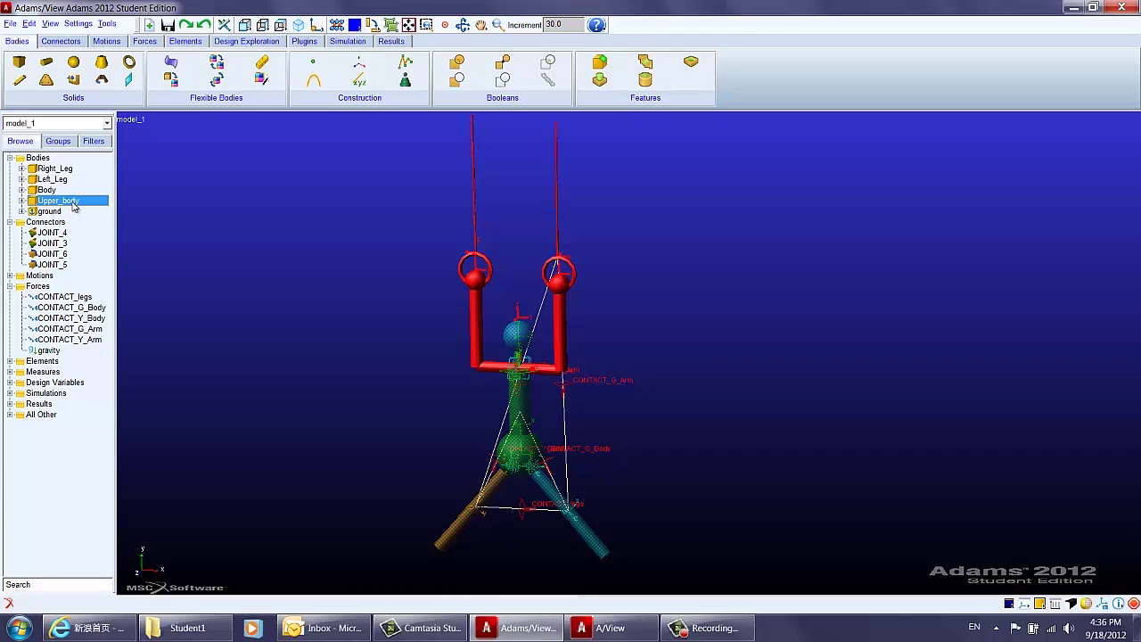
Switch to the Adams/View window with the empty model and draw a new-part cylinder of 2 cm radius from the origin along negative X, about five grid spaces long.
left_click(628, 632)
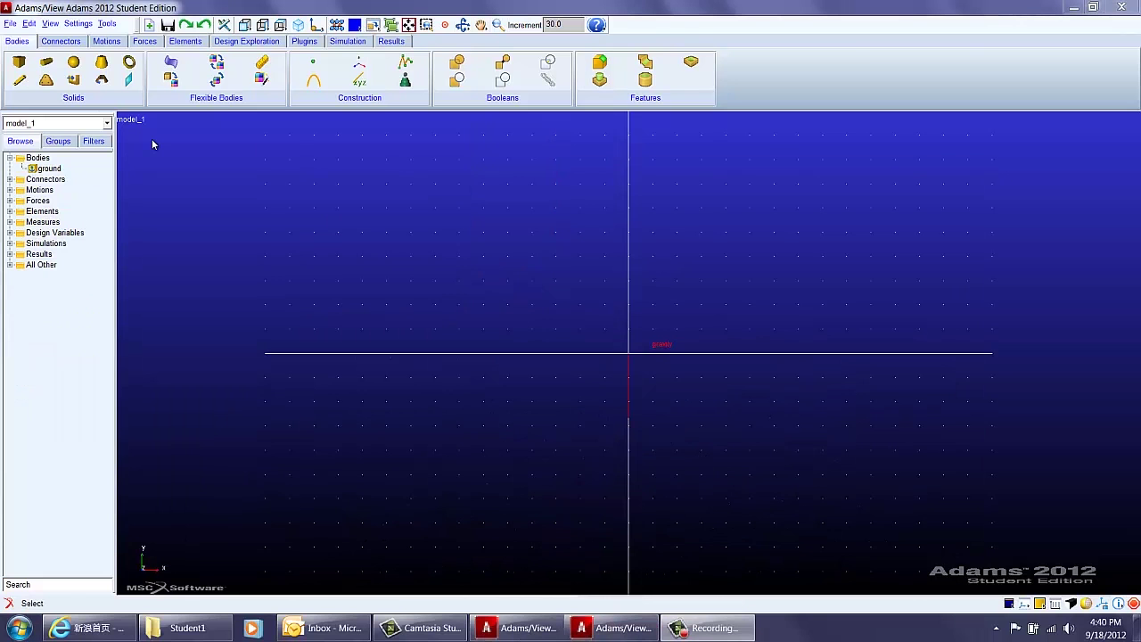
left_click(51, 66)
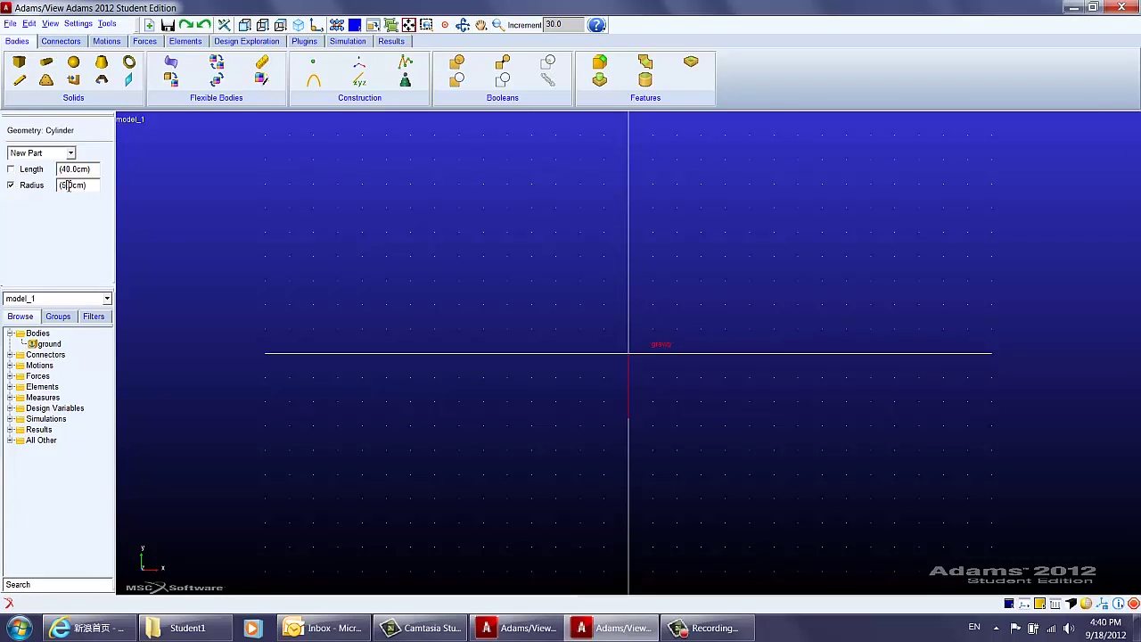
double_click(64, 184)
type("2")
left_click_drag(630, 357, 502, 354)
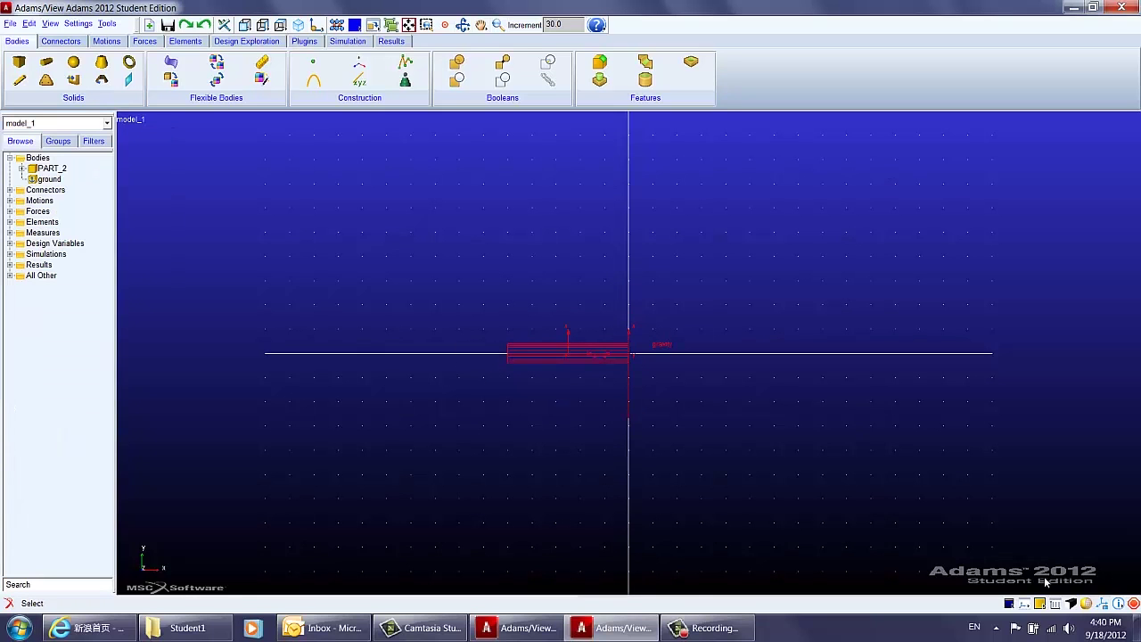
Show the model in shaded rendering and rotate it to a slightly tilted view.
key("shift+s")
key("r")
mouse_move(655, 255)
left_mouse_down()
mouse_move(589, 288)
mouse_move(611, 262)
mouse_move(614, 275)
left_mouse_up()
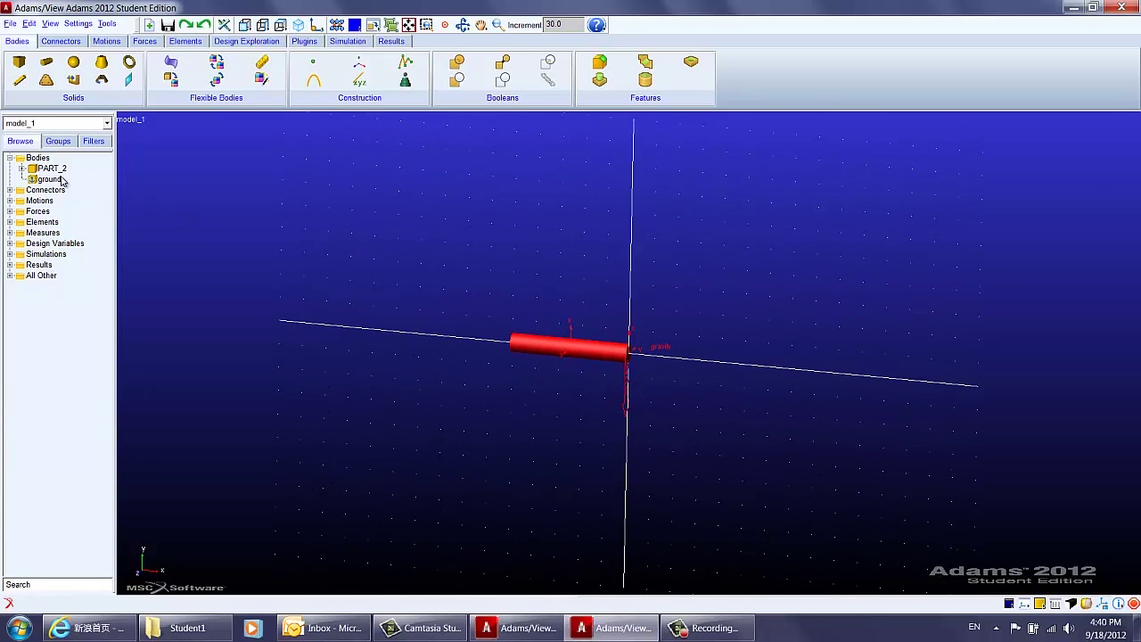
Rename the cylinder's part as Upper_Body.
left_click(52, 168)
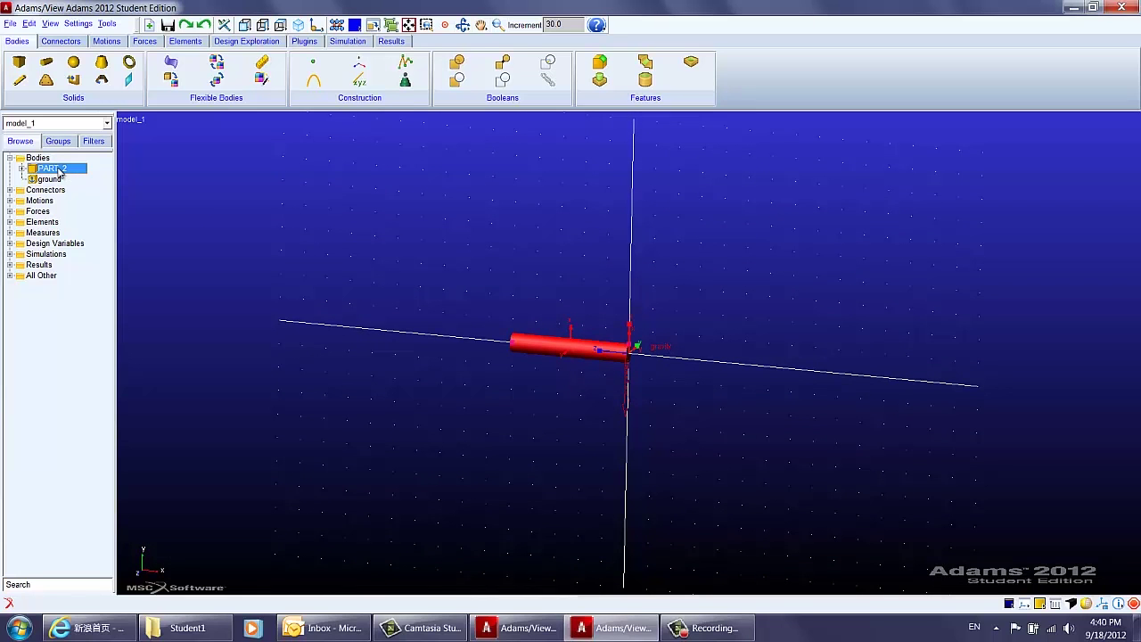
right_click(57, 171)
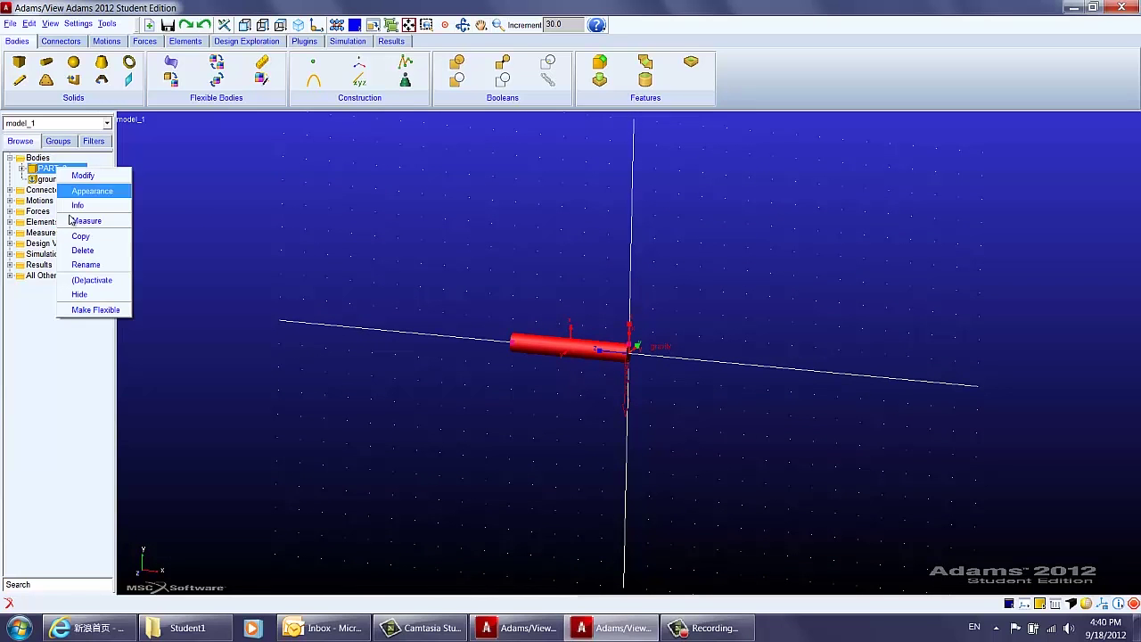
left_click(87, 264)
double_click(198, 139)
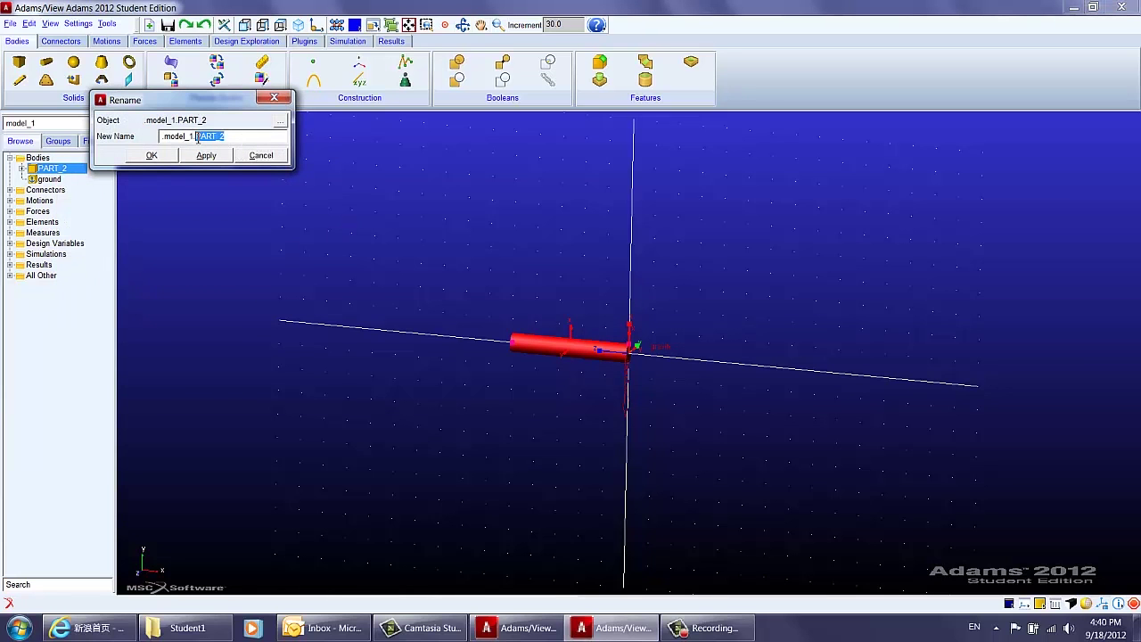
type("cy")
type("per_Body")
left_click(152, 155)
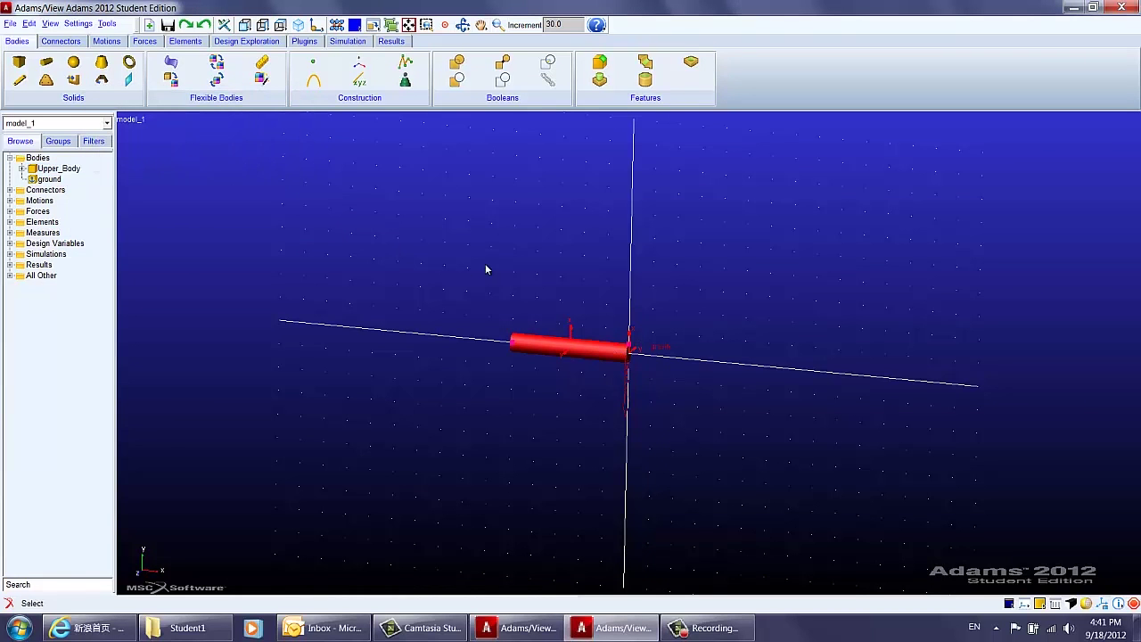
Add a vertical cylinder of 2 cm radius to Upper_Body, rising about seven grid spaces from the outer end of the horizontal cylinder.
mouse_move(545, 274)
left_mouse_down()
mouse_move(547, 263)
mouse_move(565, 280)
mouse_move(555, 259)
left_mouse_up()
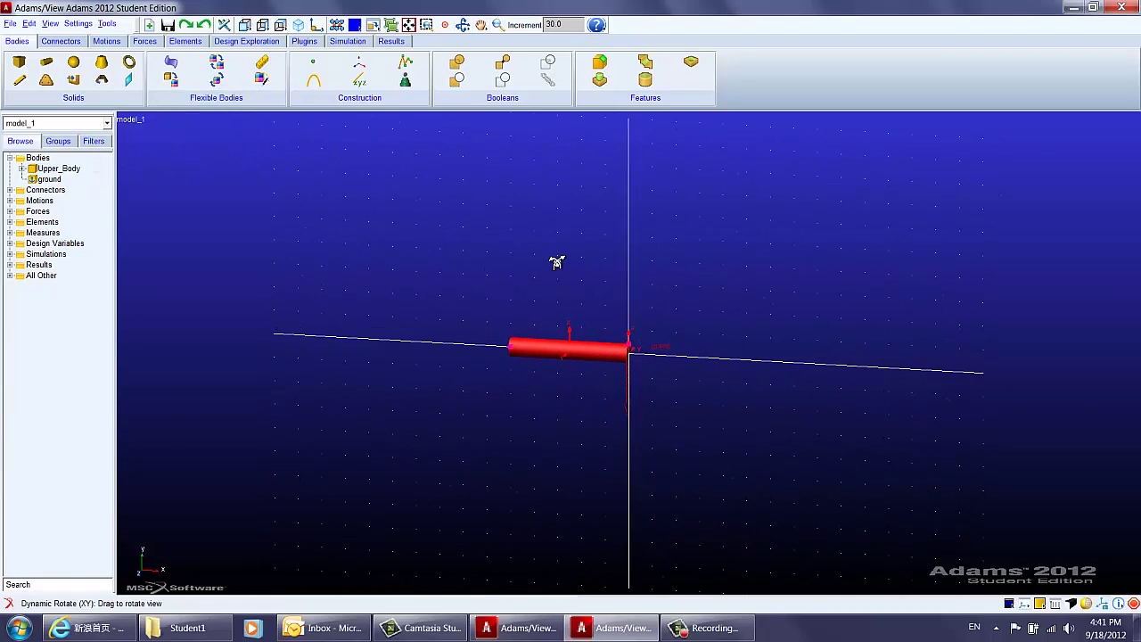
left_click(46, 63)
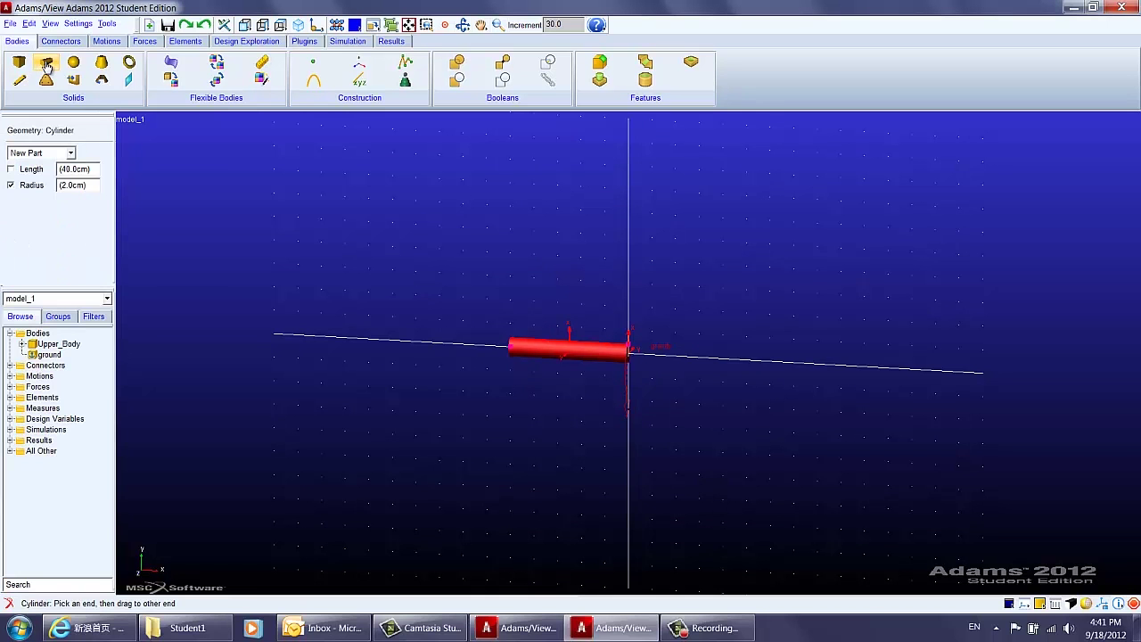
left_click(57, 152)
left_click(49, 177)
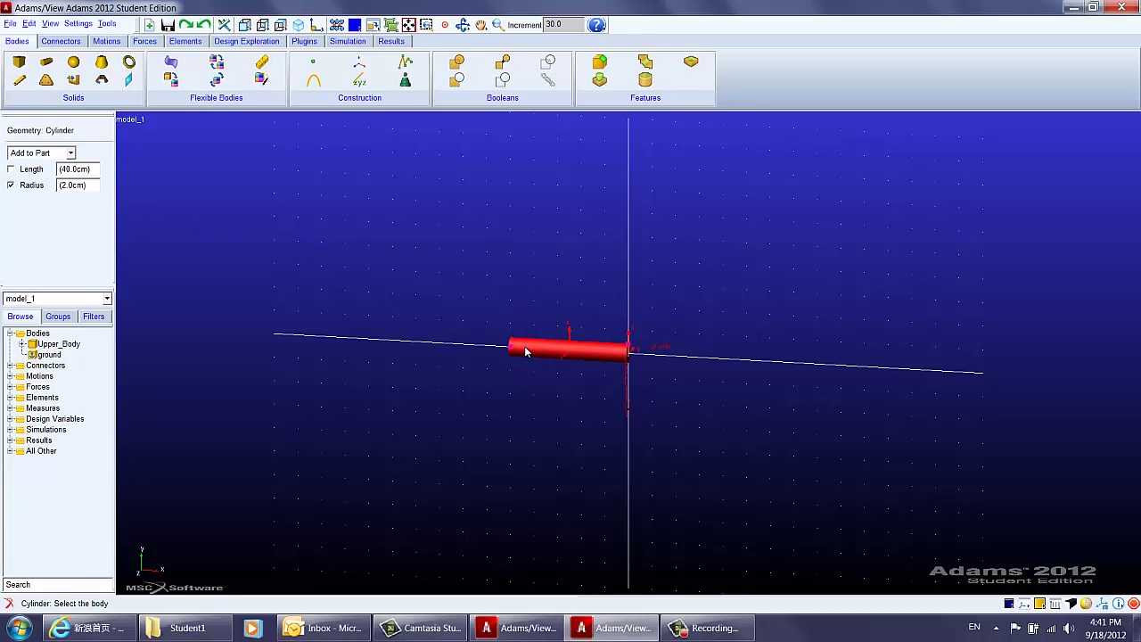
left_click(525, 352)
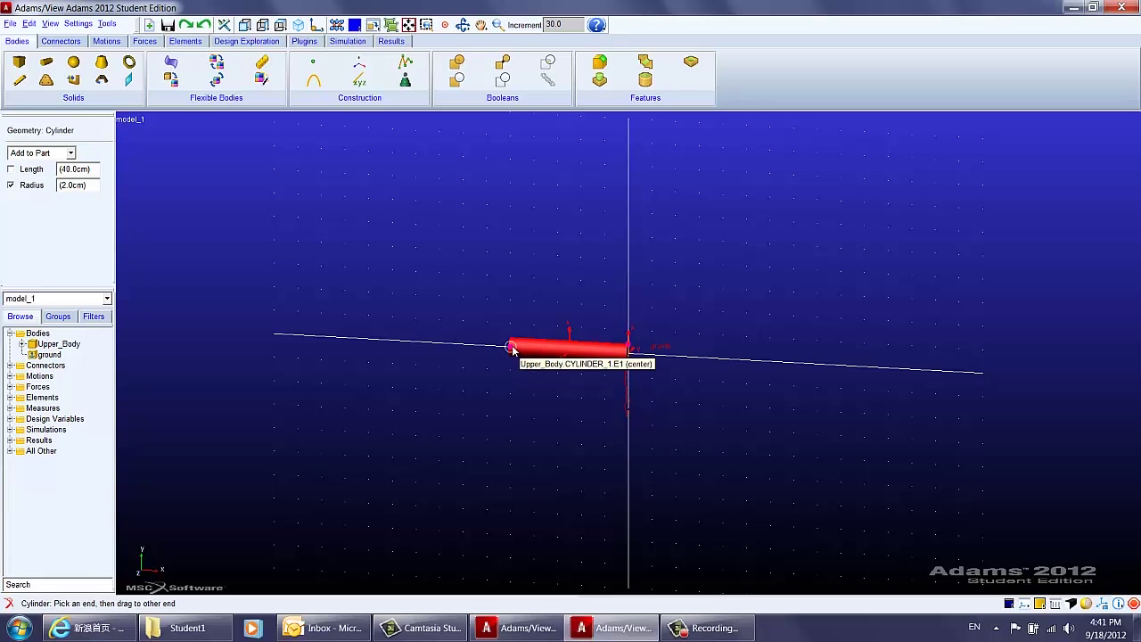
left_click_drag(511, 349, 517, 194)
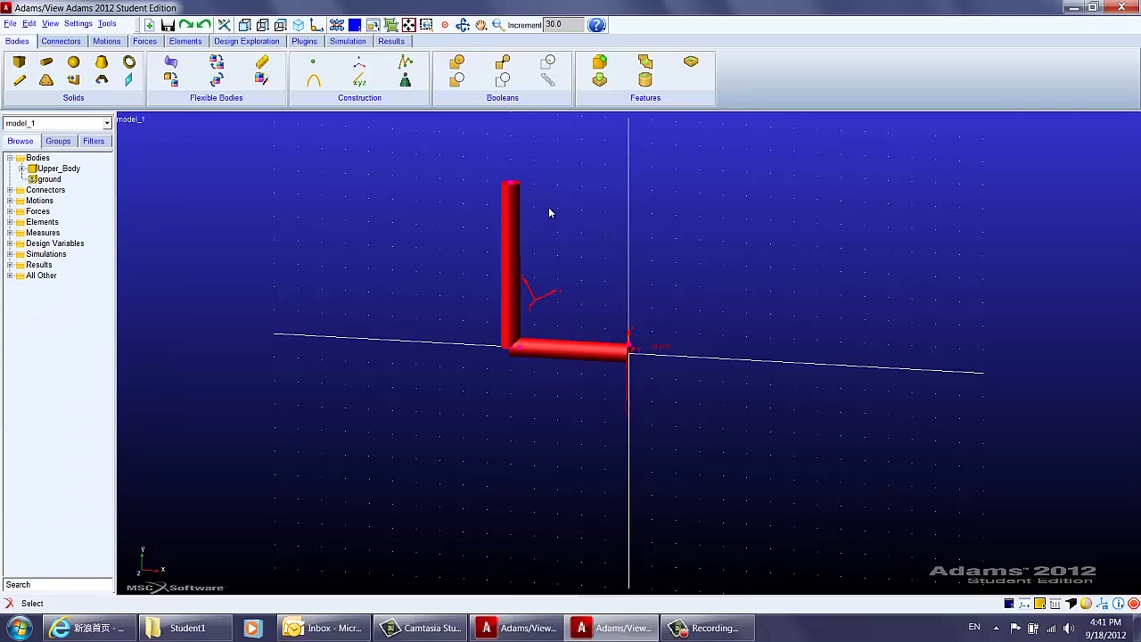
Add a sphere with a 4 cm radius to Upper_Body, centred on the top end of the vertical cylinder.
left_click(79, 68)
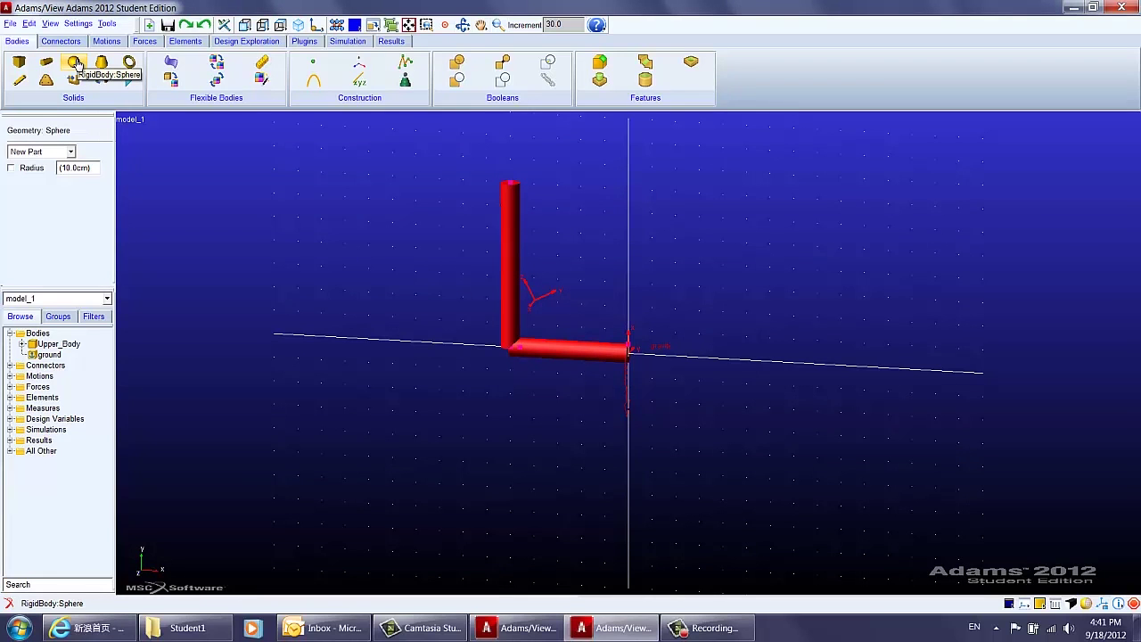
left_click(70, 152)
left_click(58, 177)
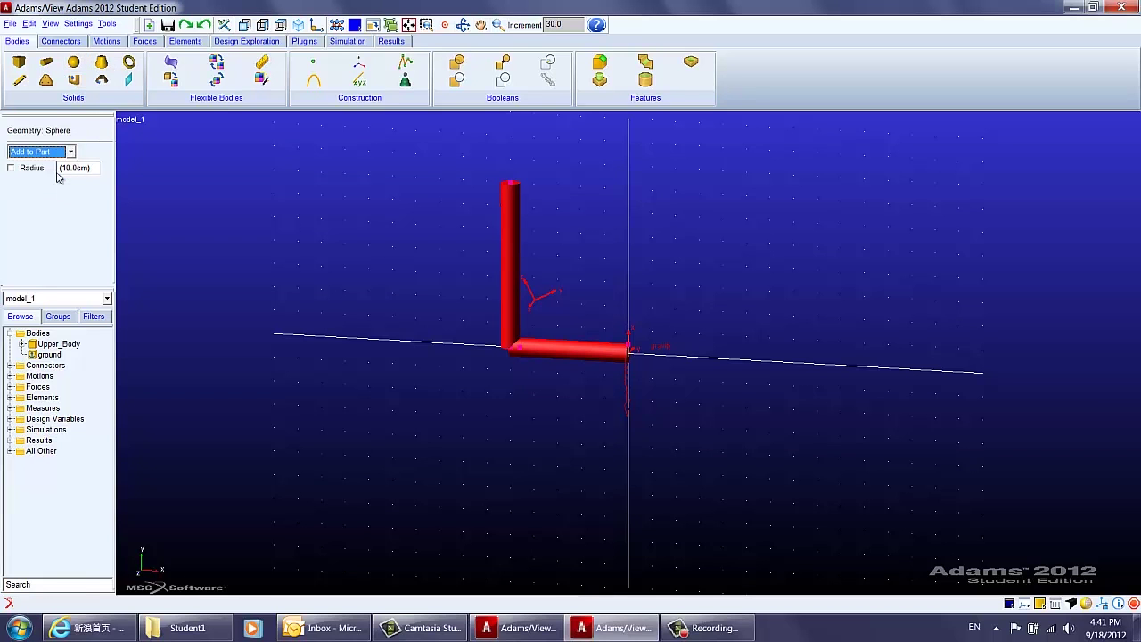
left_click(72, 170)
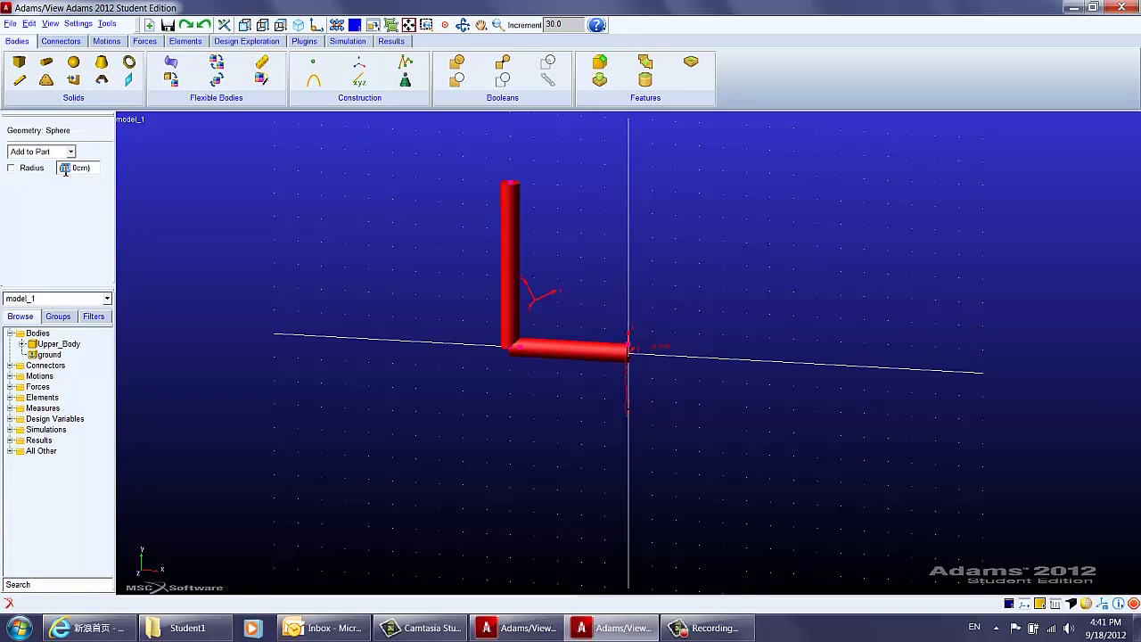
left_click(26, 171)
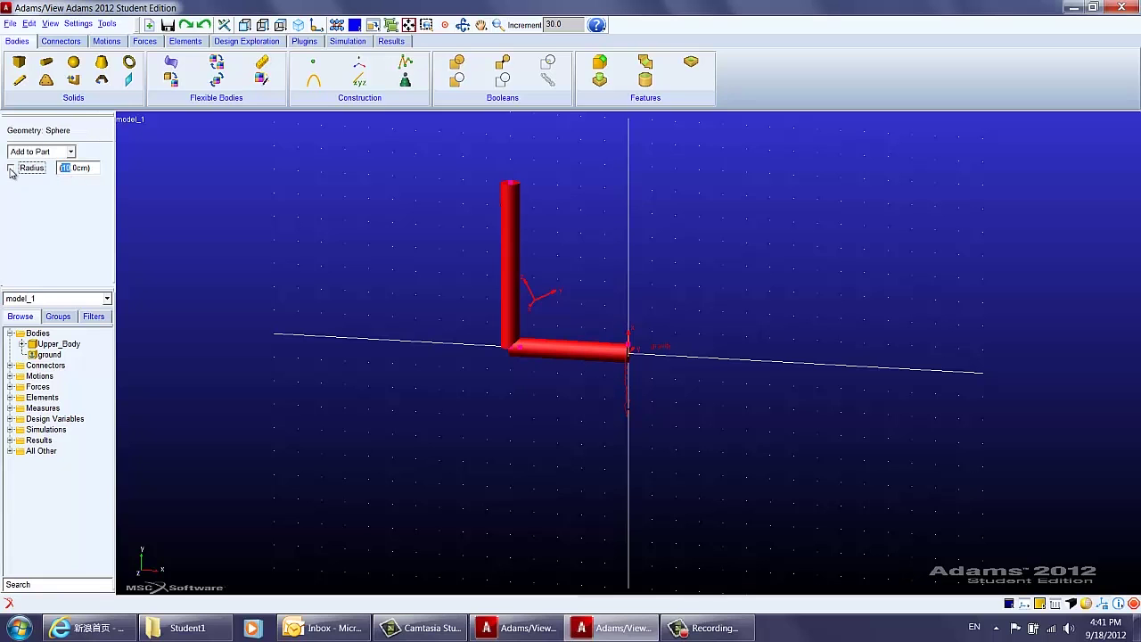
left_click(73, 170)
left_click(71, 169)
left_click_drag(62, 169, 70, 170)
type("4")
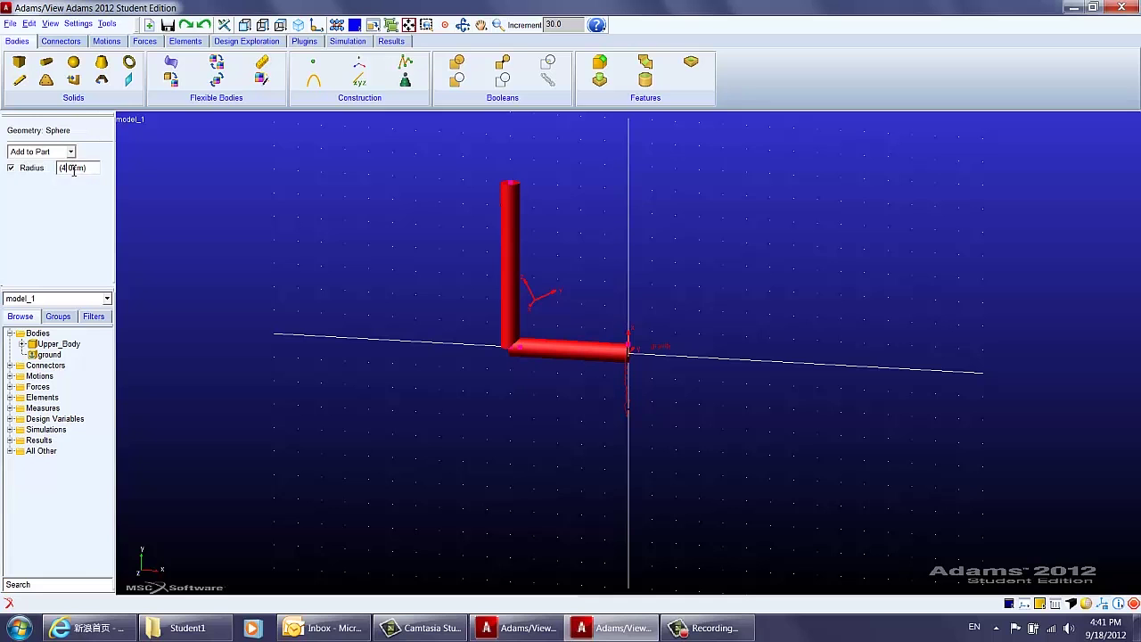
left_click(510, 183)
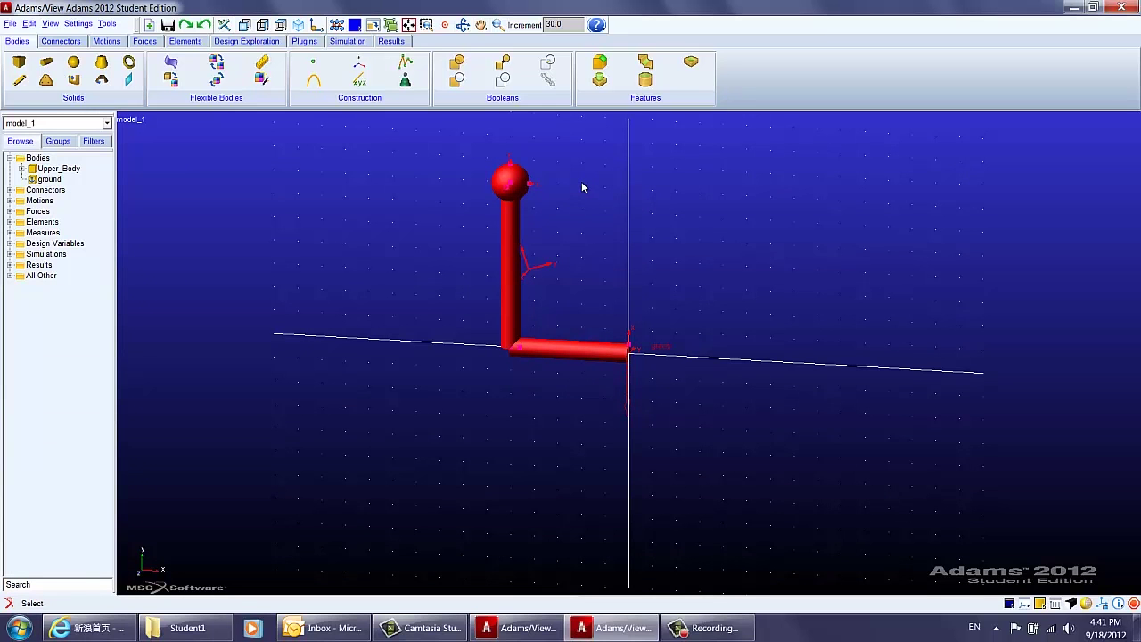
Add a torus with a 1 cm minor radius and 8 cm major radius to Upper_Body, centred on the marker just above the sphere.
key("z")
left_click_drag(637, 224, 624, 315)
key("t")
key("r")
right_click(618, 314)
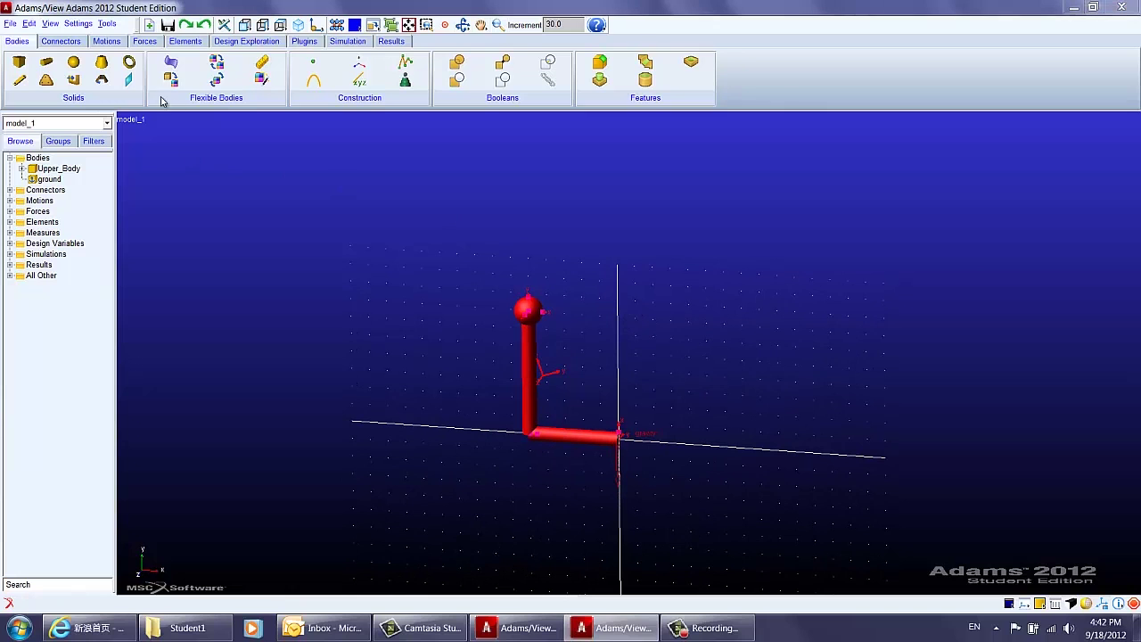
left_click(132, 63)
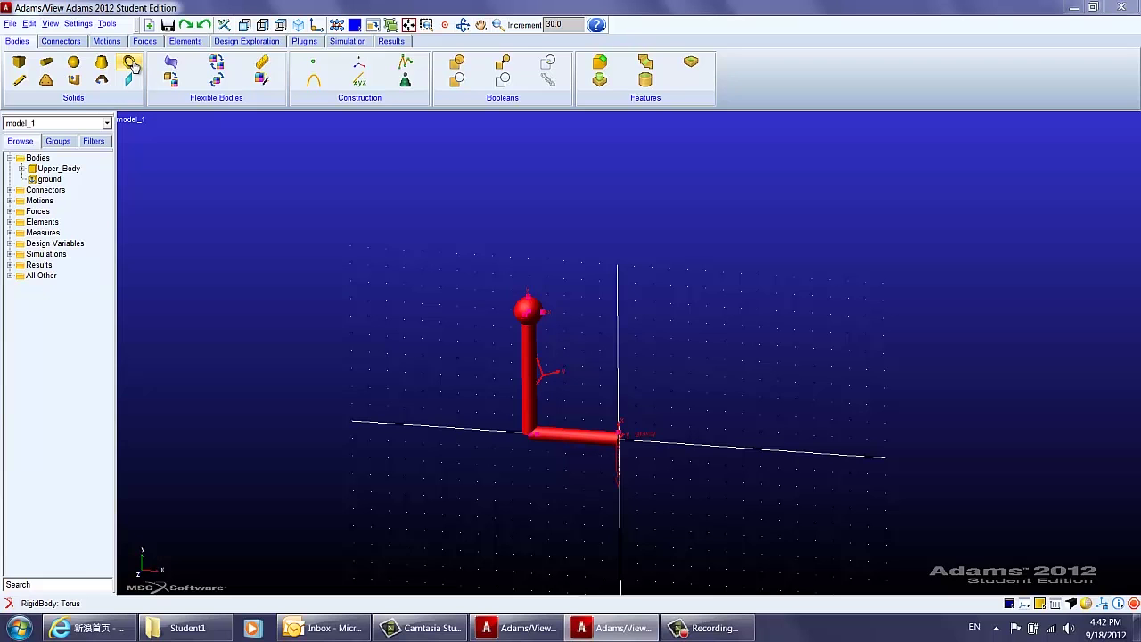
left_click(132, 63)
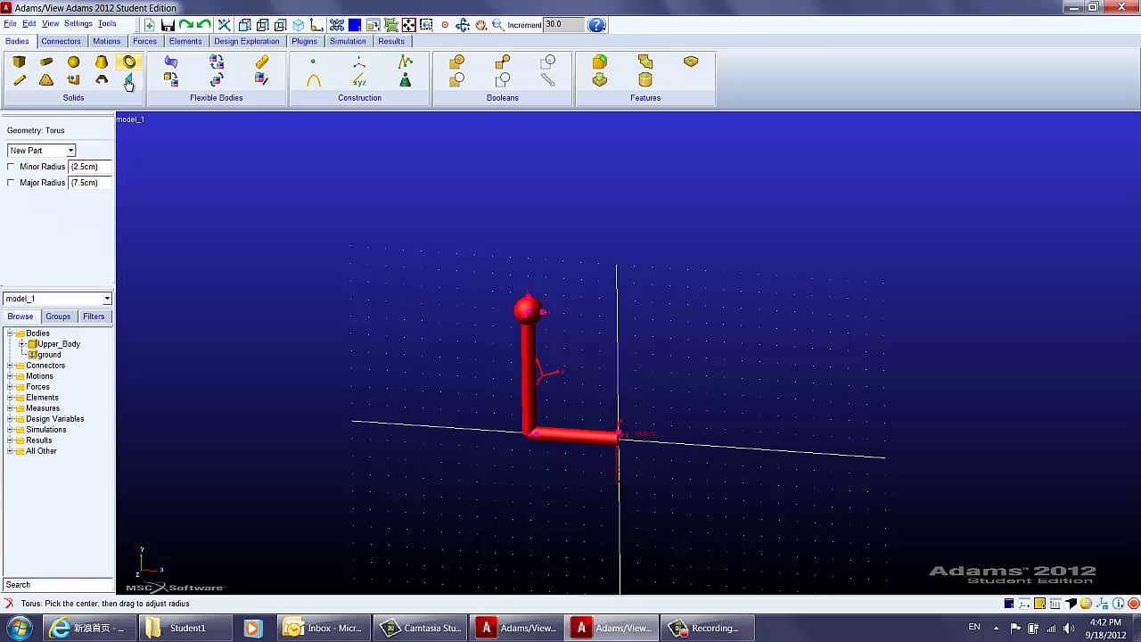
left_click(68, 151)
left_click(62, 176)
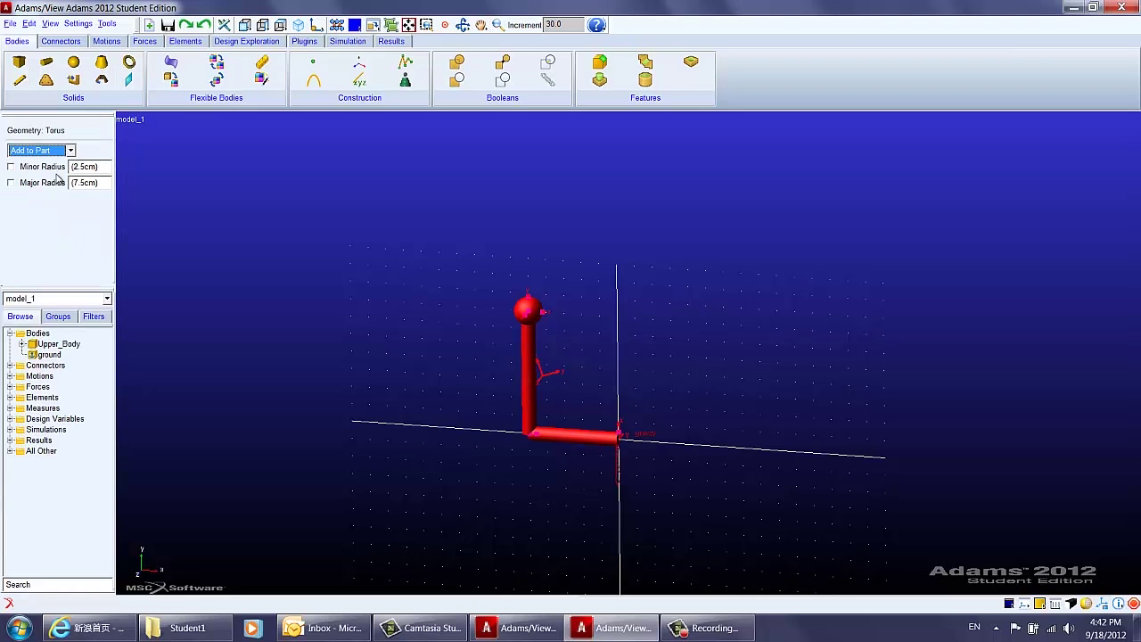
left_click(79, 167)
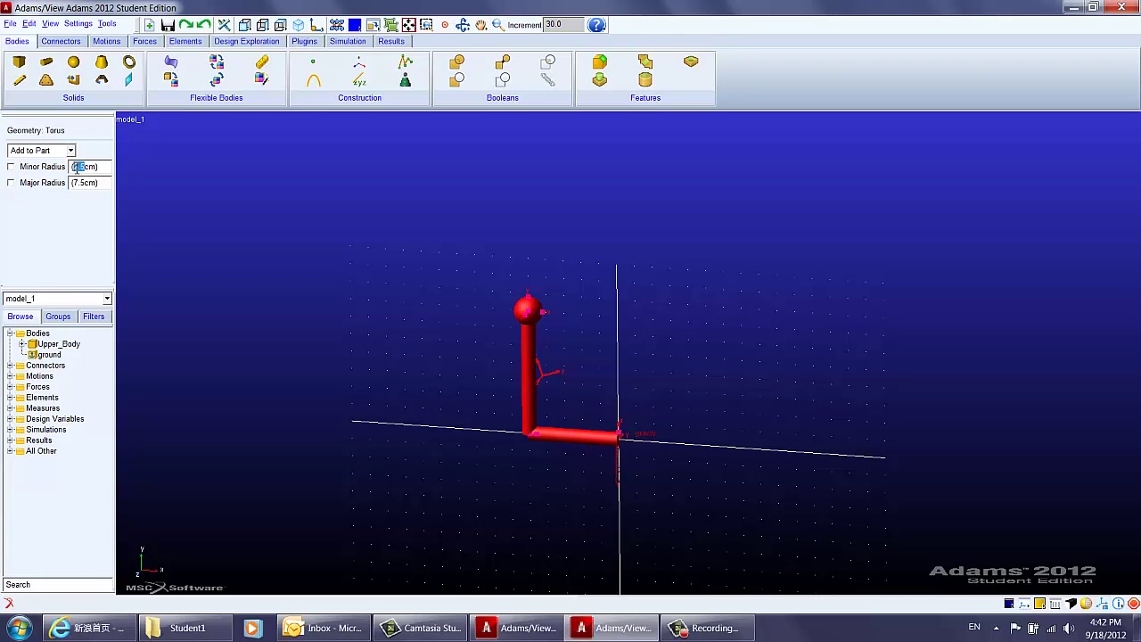
type("1")
double_click(77, 186)
type("8")
left_click(11, 166)
left_click(12, 182)
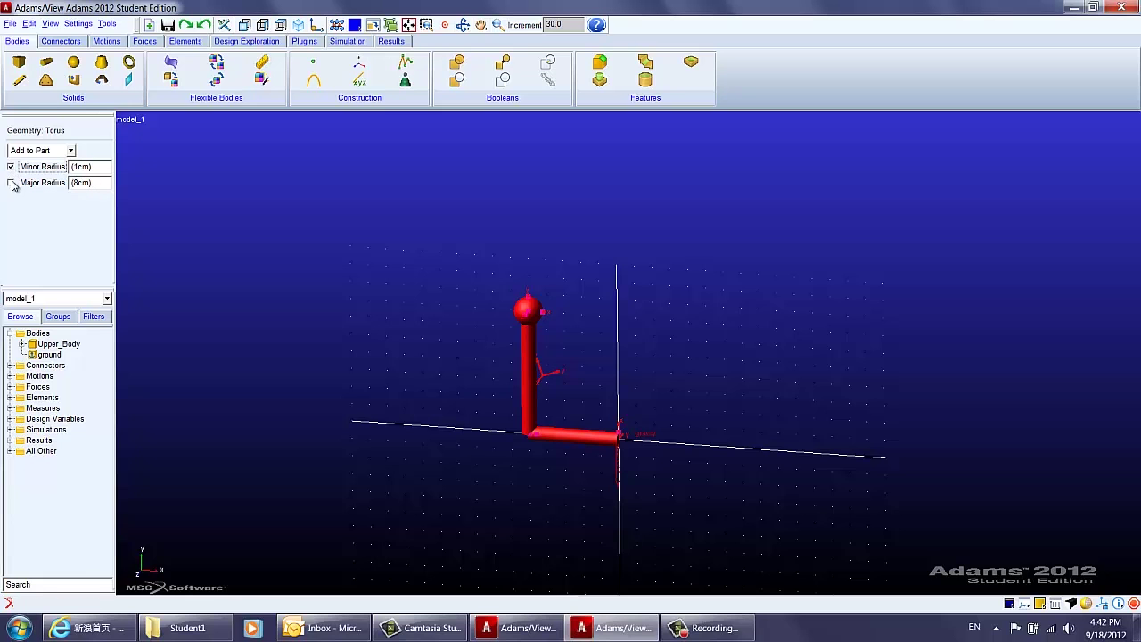
left_click(531, 310)
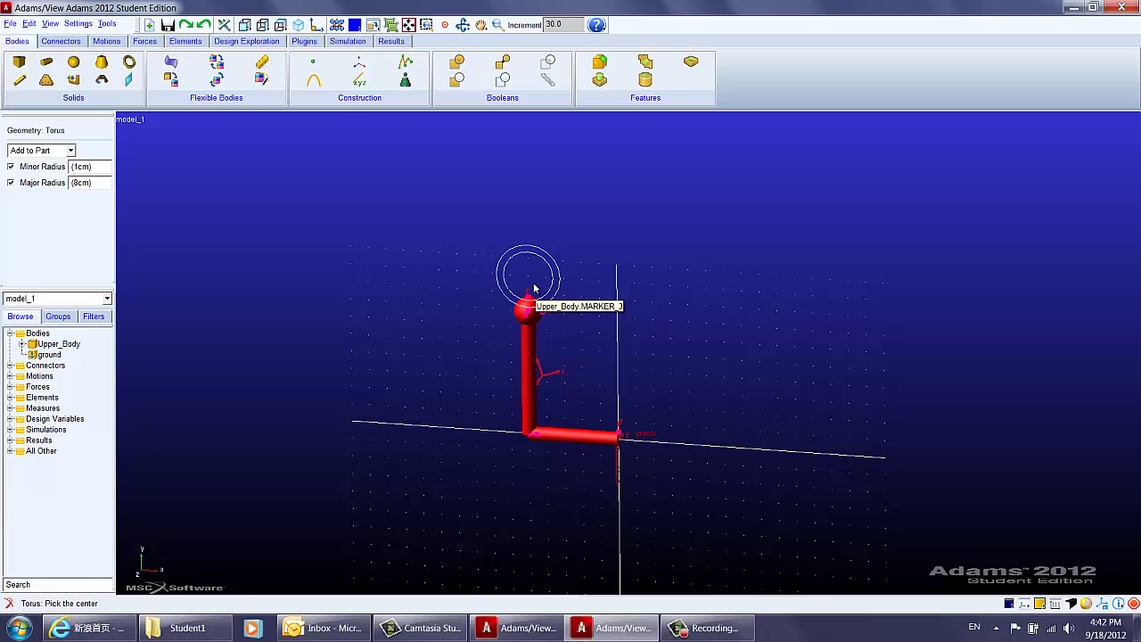
left_click(534, 289)
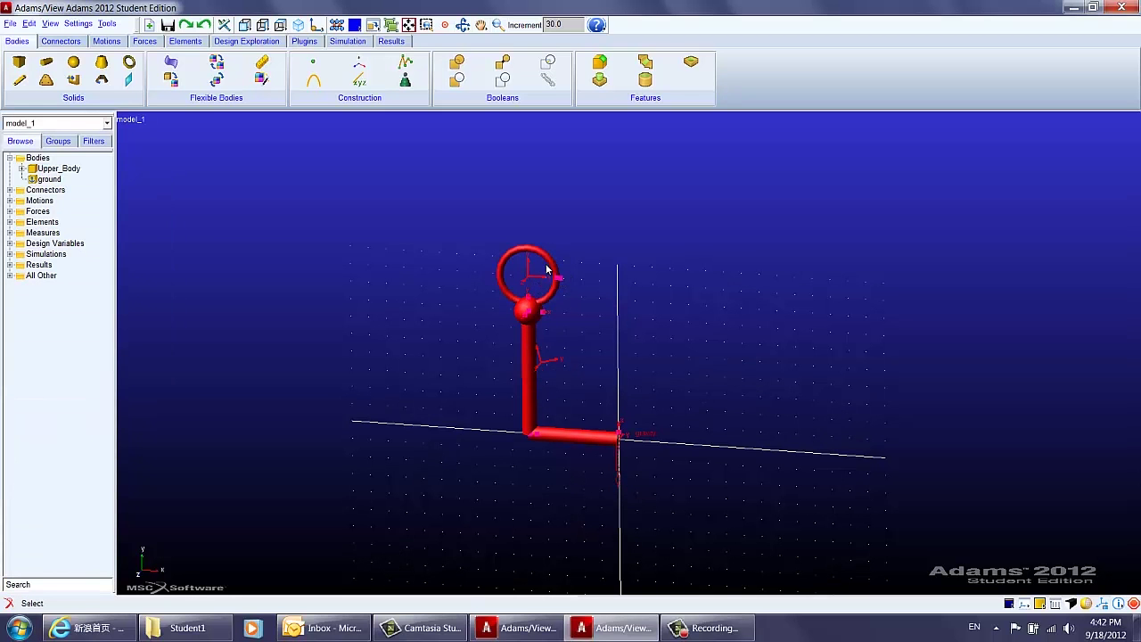
key("z")
left_click_drag(594, 295, 593, 302)
key("t")
left_click_drag(604, 300, 533, 338)
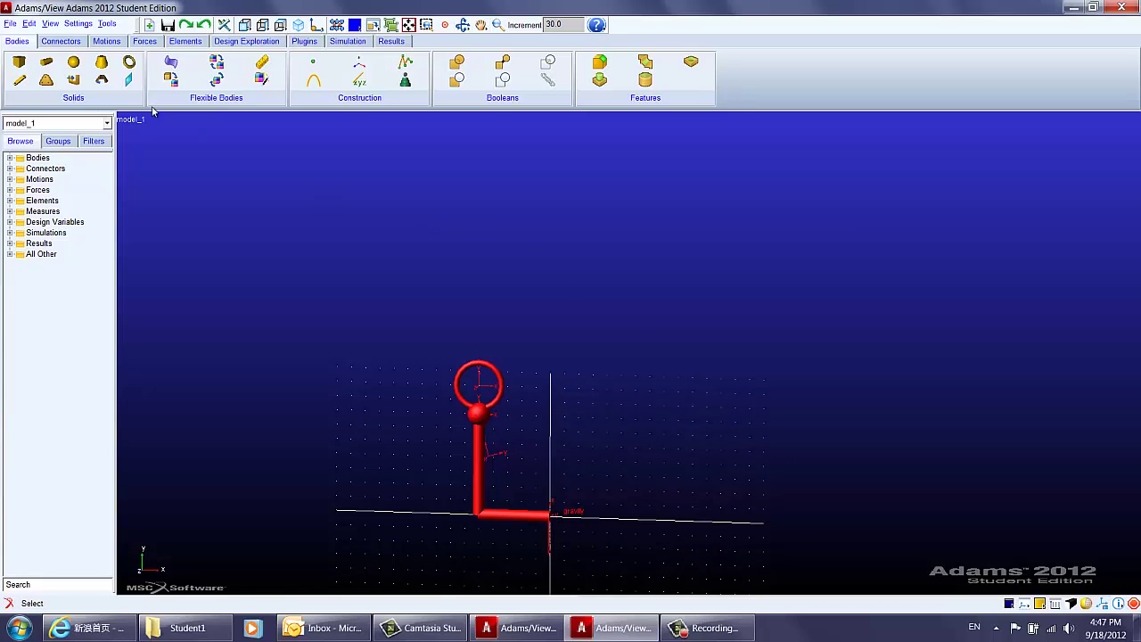
Add a thin vertical cylinder of 0.4 cm radius to Upper_Body, rising from the ring's centre marker to well above the grid.
left_click(46, 64)
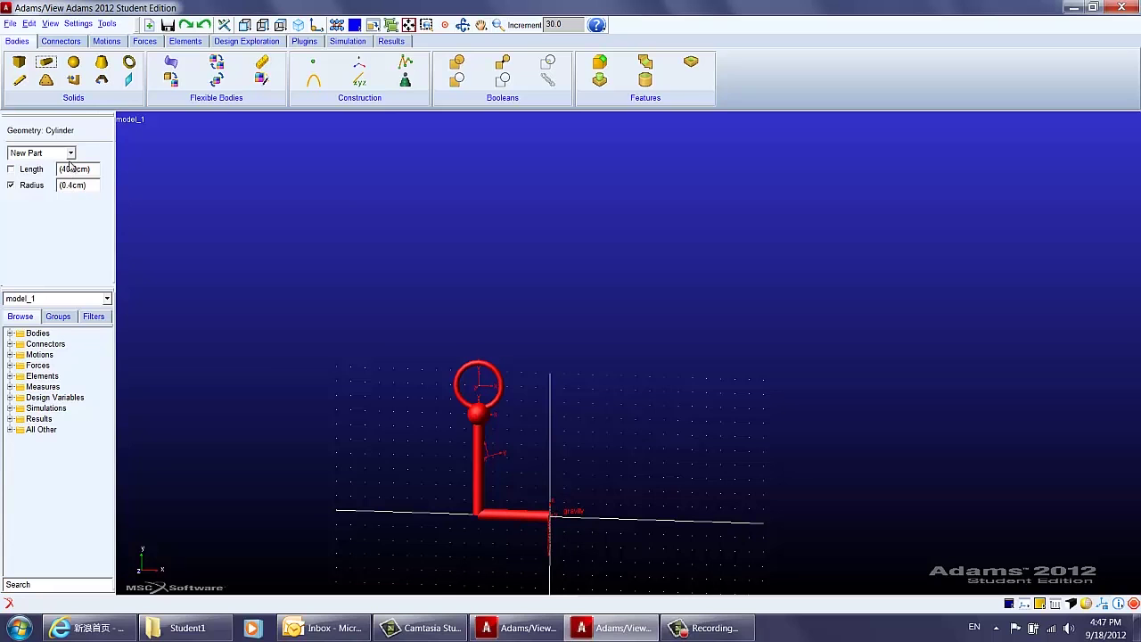
left_click(70, 154)
left_click(62, 173)
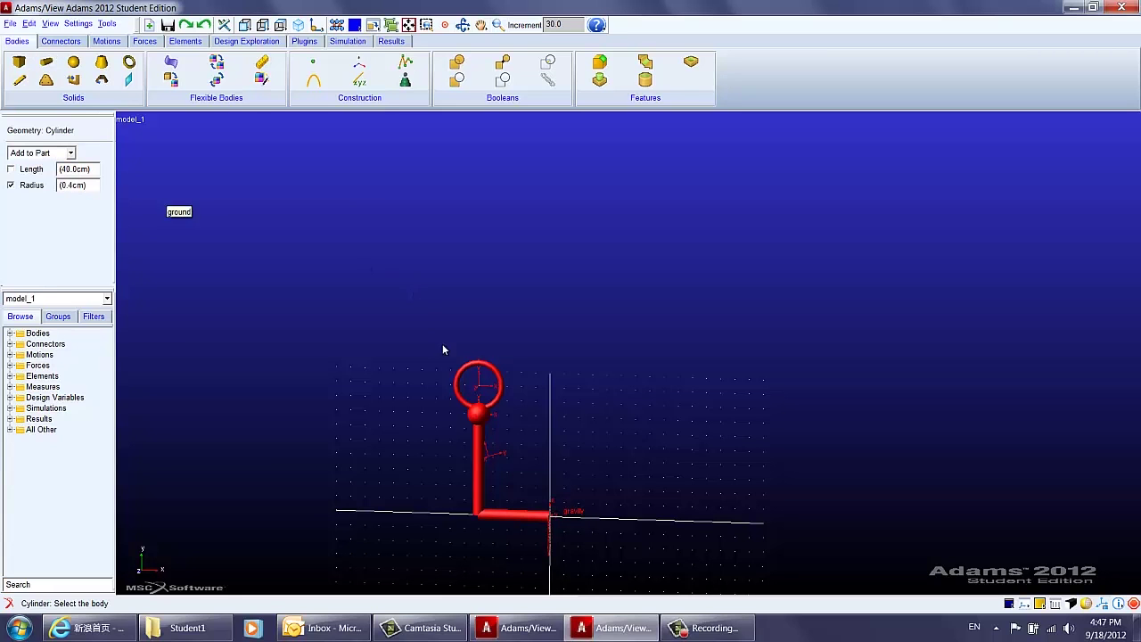
left_click(480, 365)
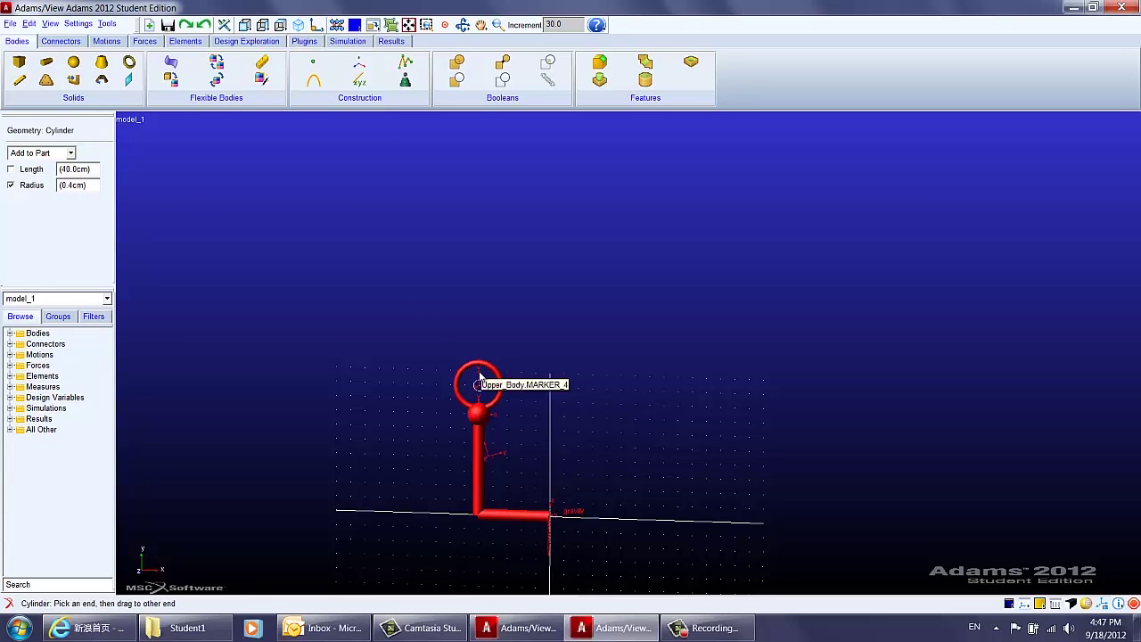
left_click_drag(479, 374, 481, 179)
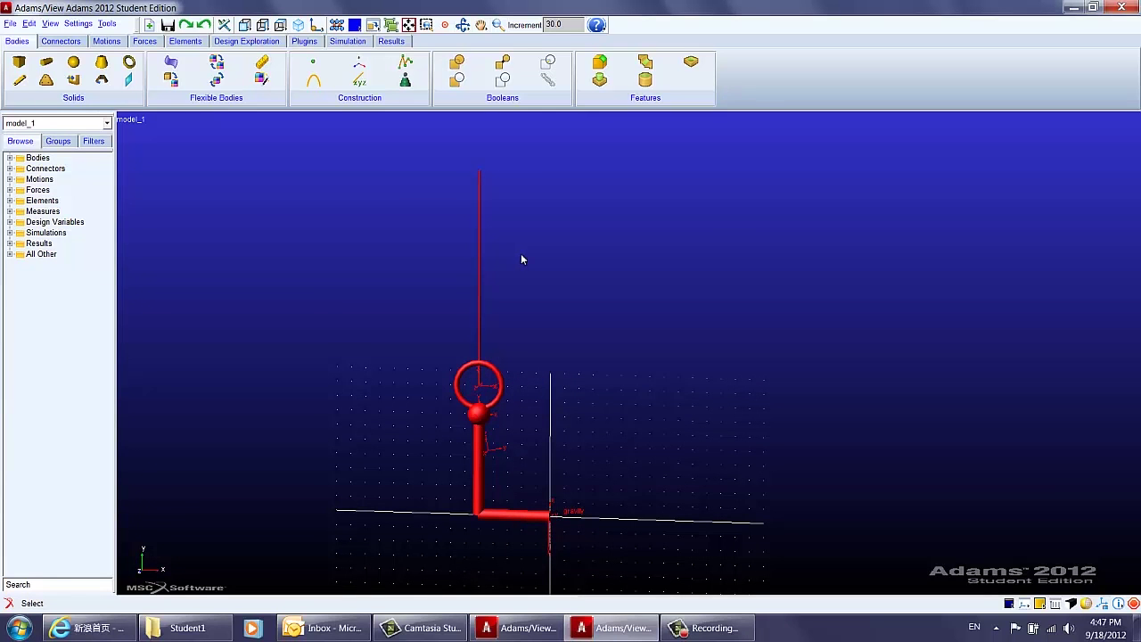
Make a copy of Upper_Body rotated 180 degrees about the vertical axis through the inner end of the horizontal cylinder.
key("r")
left_click_drag(526, 270, 496, 283)
right_click(499, 287)
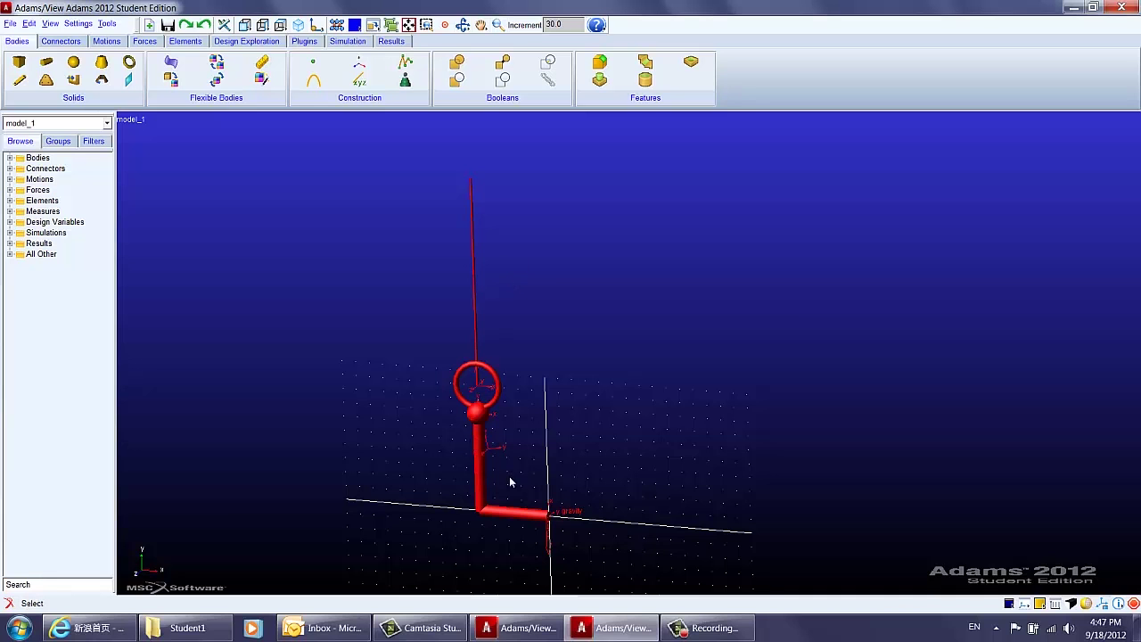
left_click(373, 26)
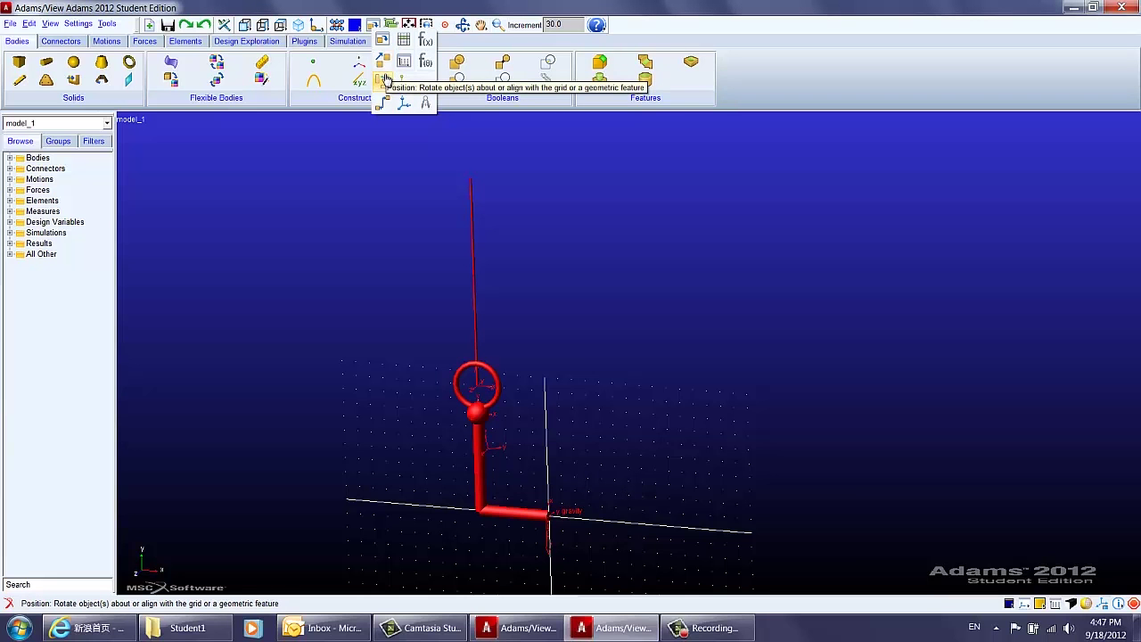
left_click(386, 79)
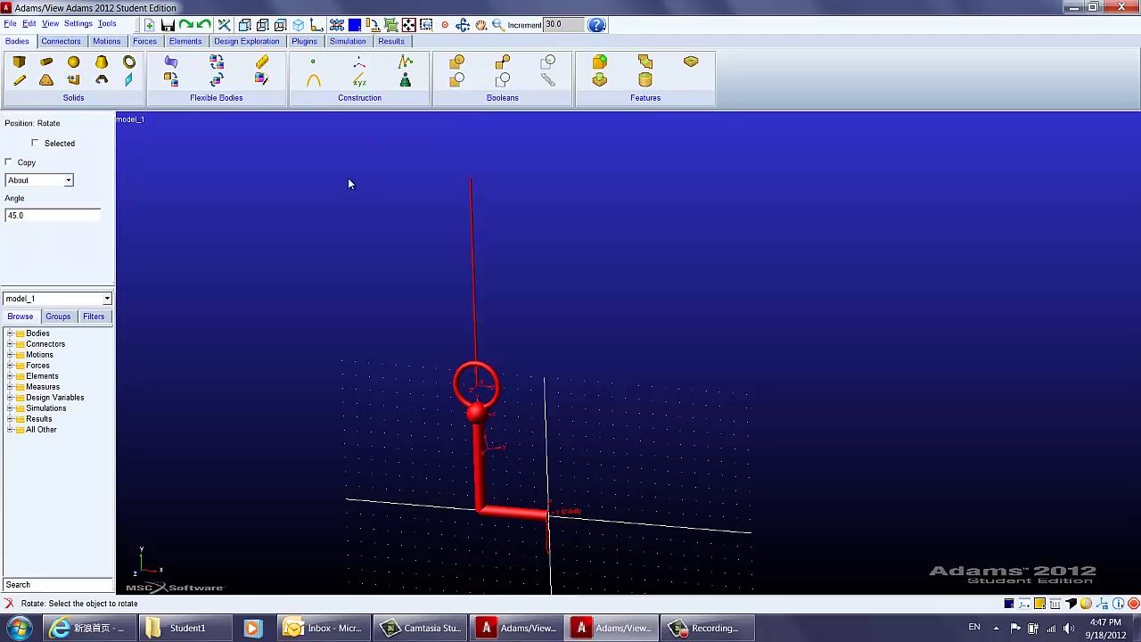
left_click(26, 163)
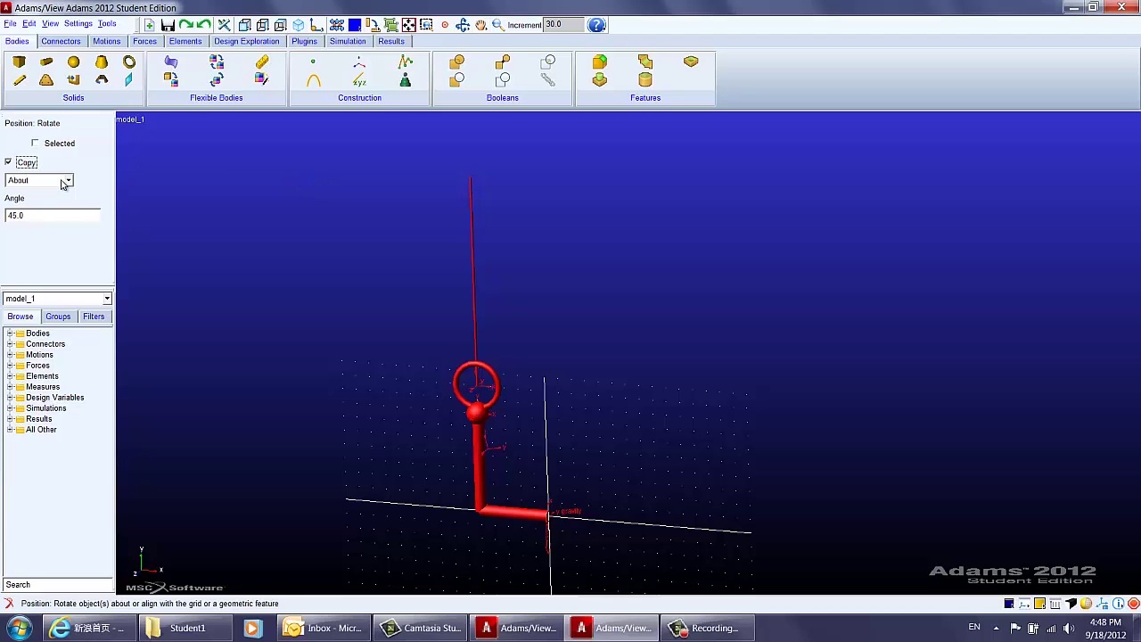
left_click(36, 144)
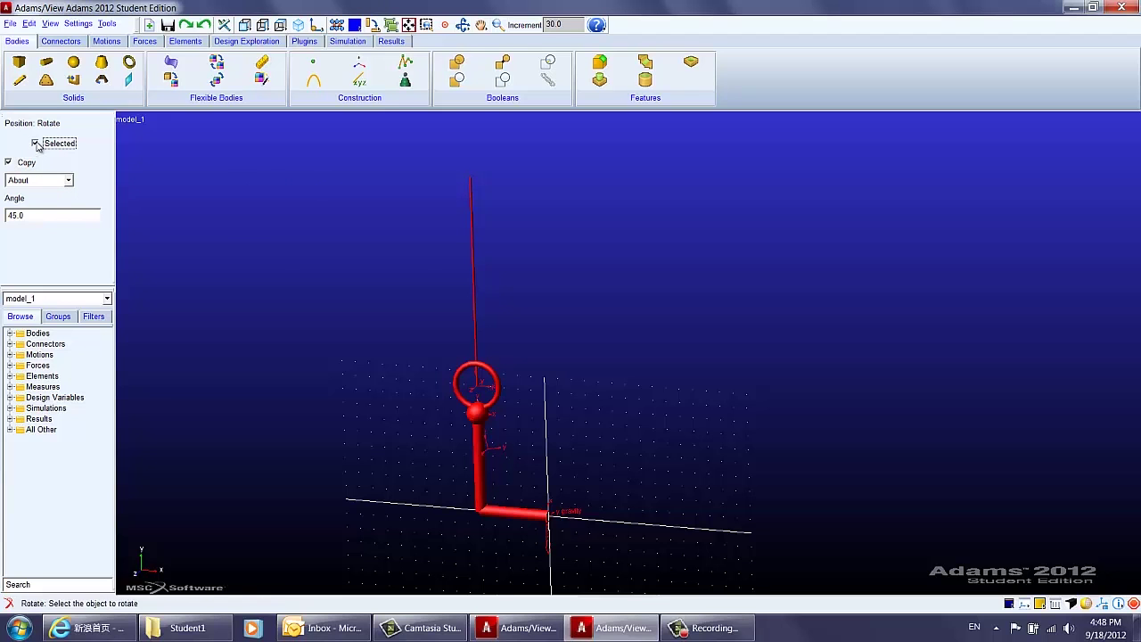
left_click(476, 263)
left_click(550, 507)
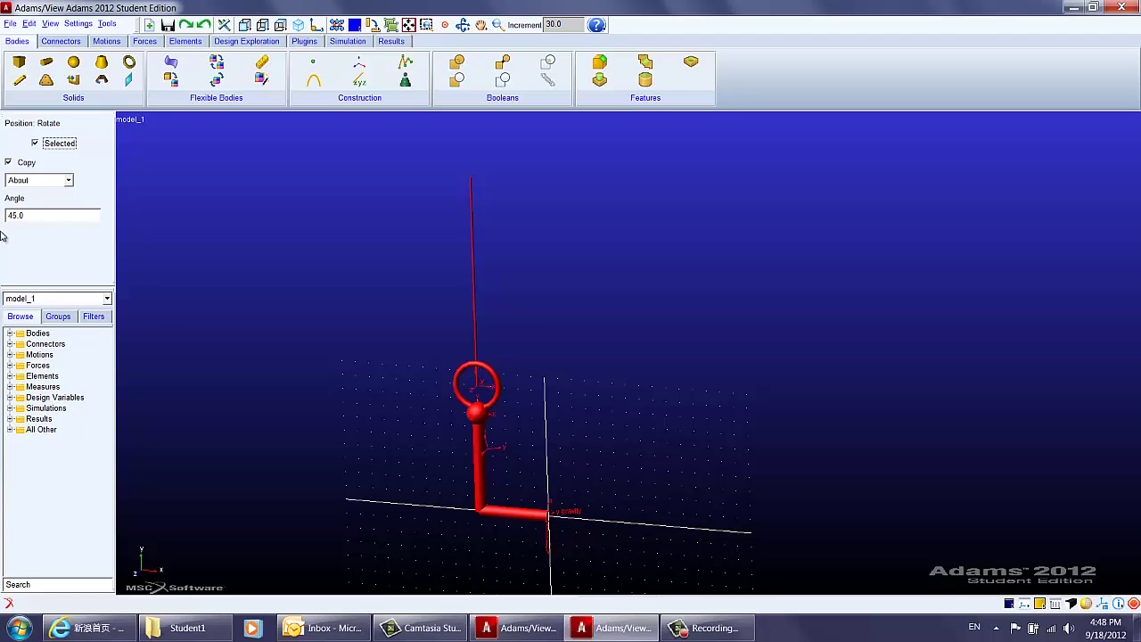
double_click(9, 215)
type("180")
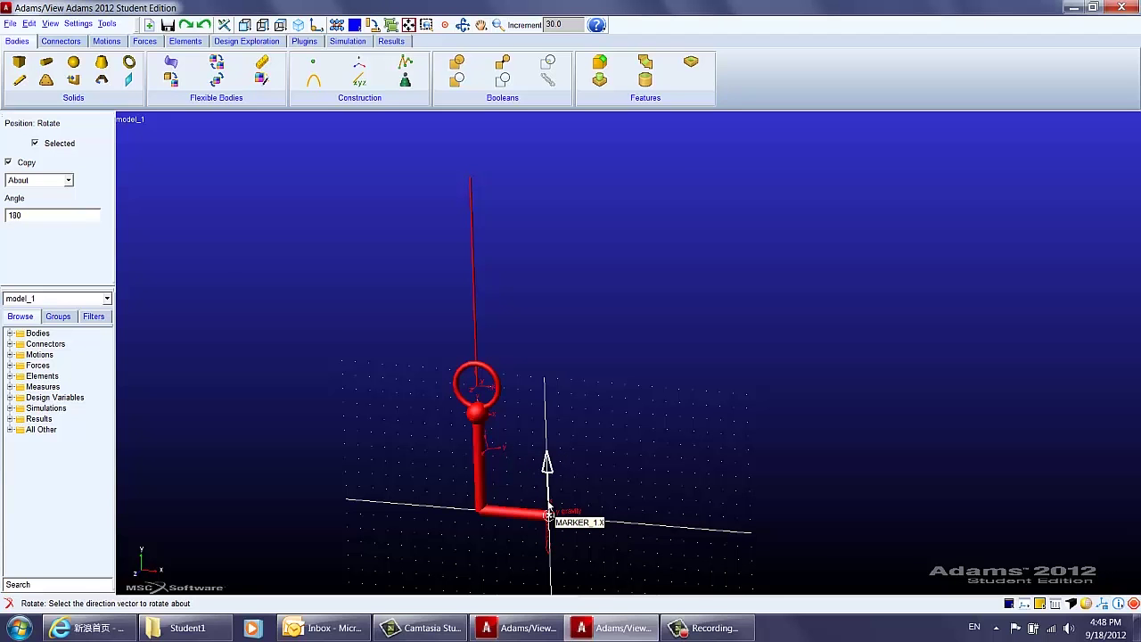
left_click(549, 513)
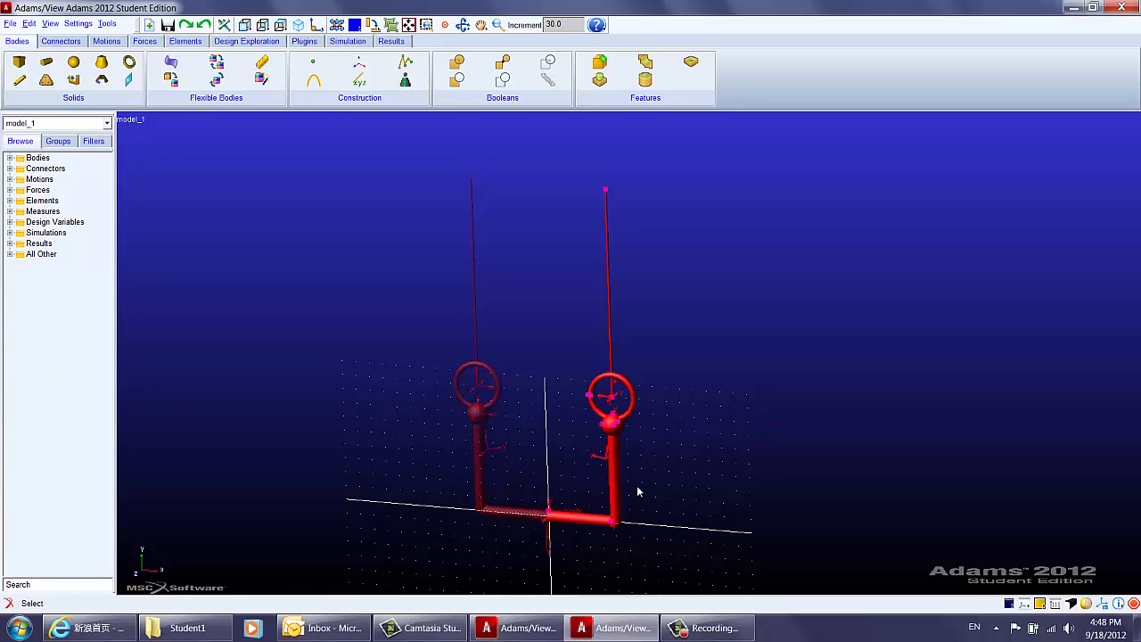
Merge the original Upper_Body part into its rotated copy, Upper_Body_2.
key("r")
left_click_drag(642, 479, 665, 471)
left_click(9, 158)
left_click(22, 179)
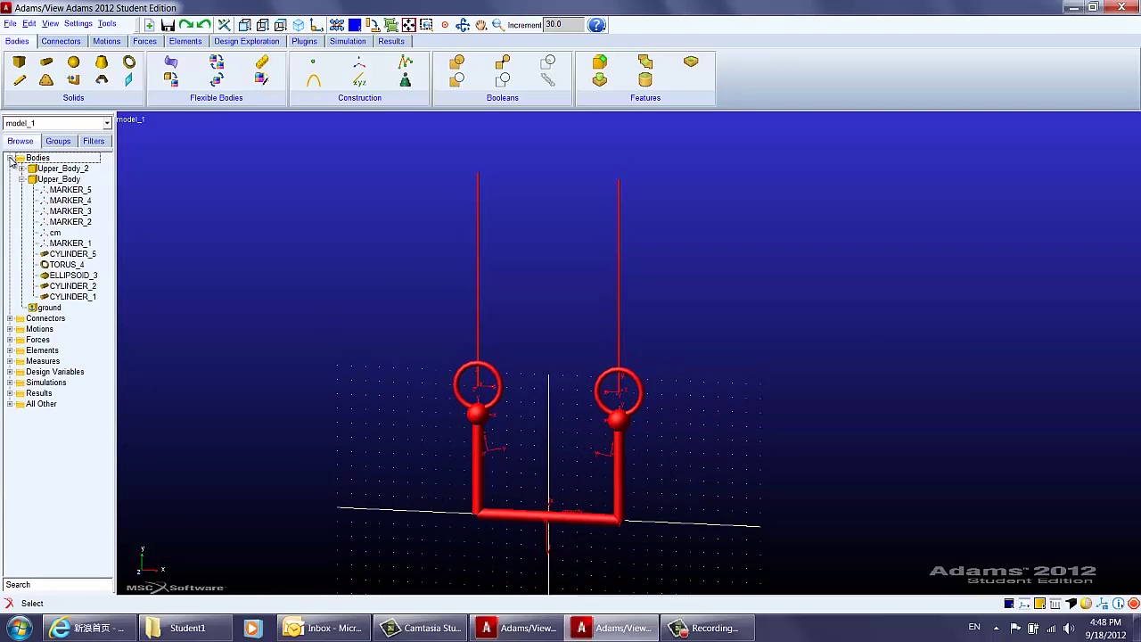
left_click(21, 179)
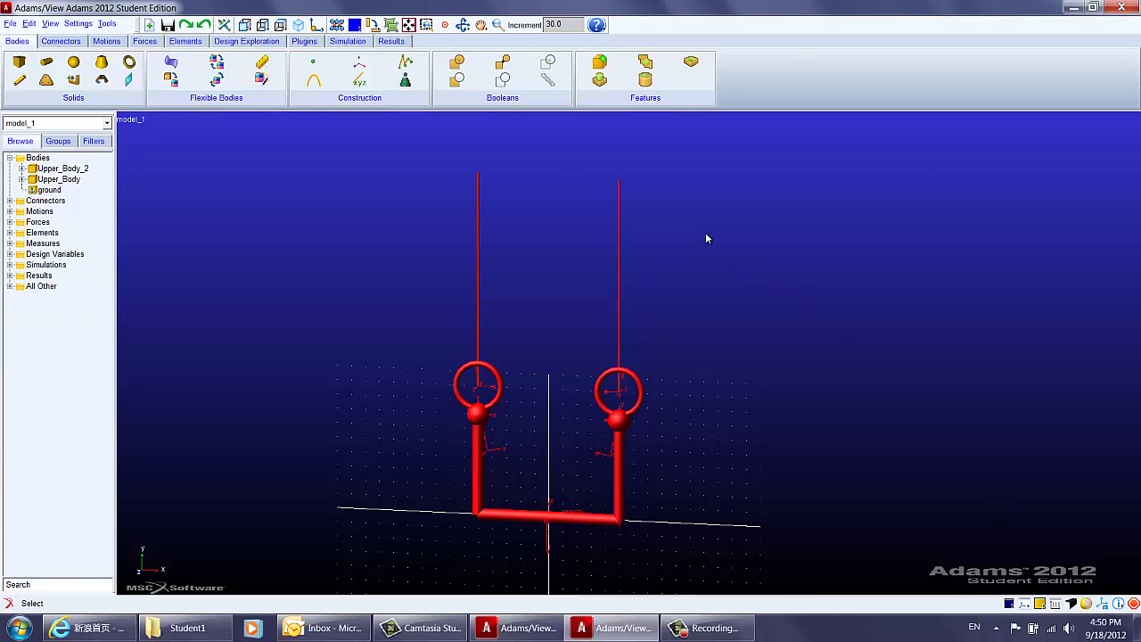
left_click(510, 68)
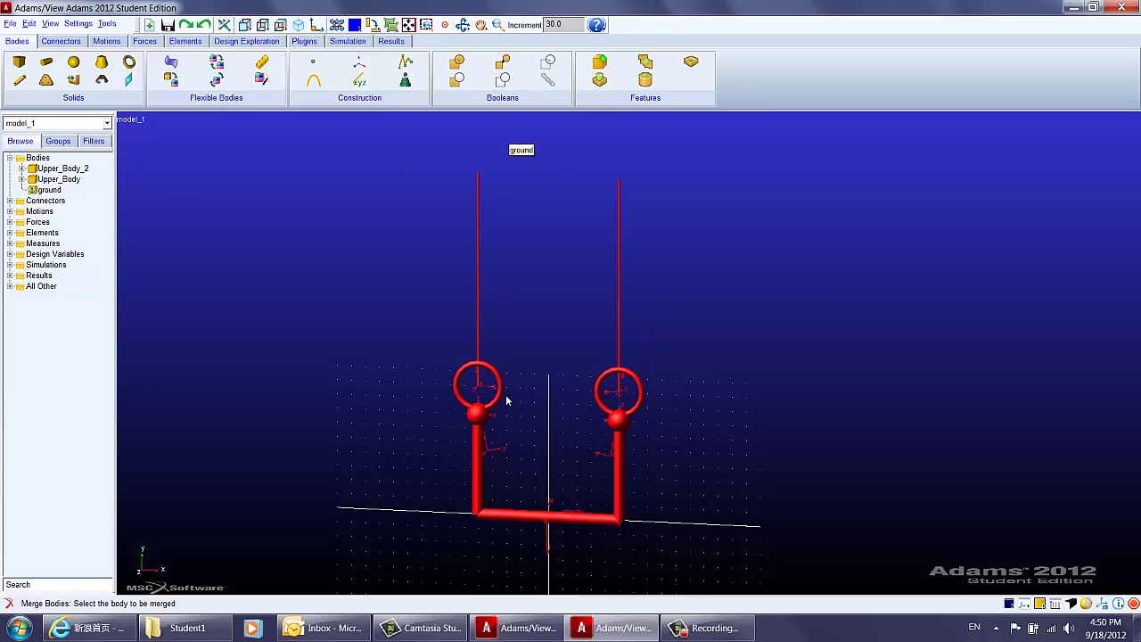
left_click(477, 439)
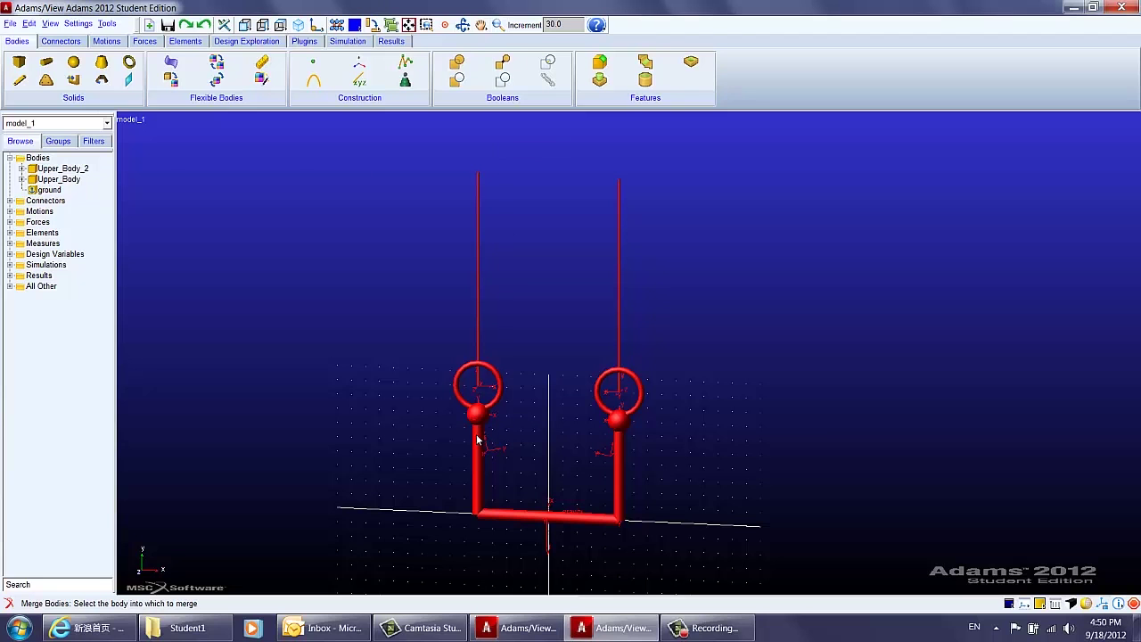
left_click(616, 436)
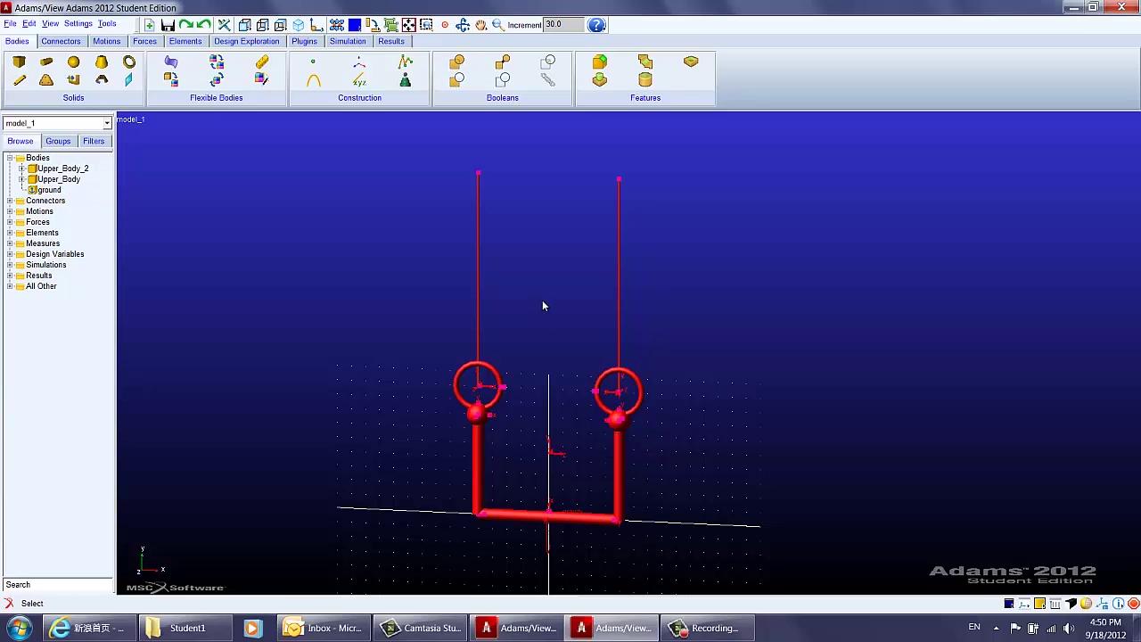
Check the contents of both upper-body parts and delete the leftover Upper_Body part.
left_click(21, 168)
left_click(22, 169)
left_click(21, 179)
left_click(21, 179)
left_click(59, 179)
key("Delete")
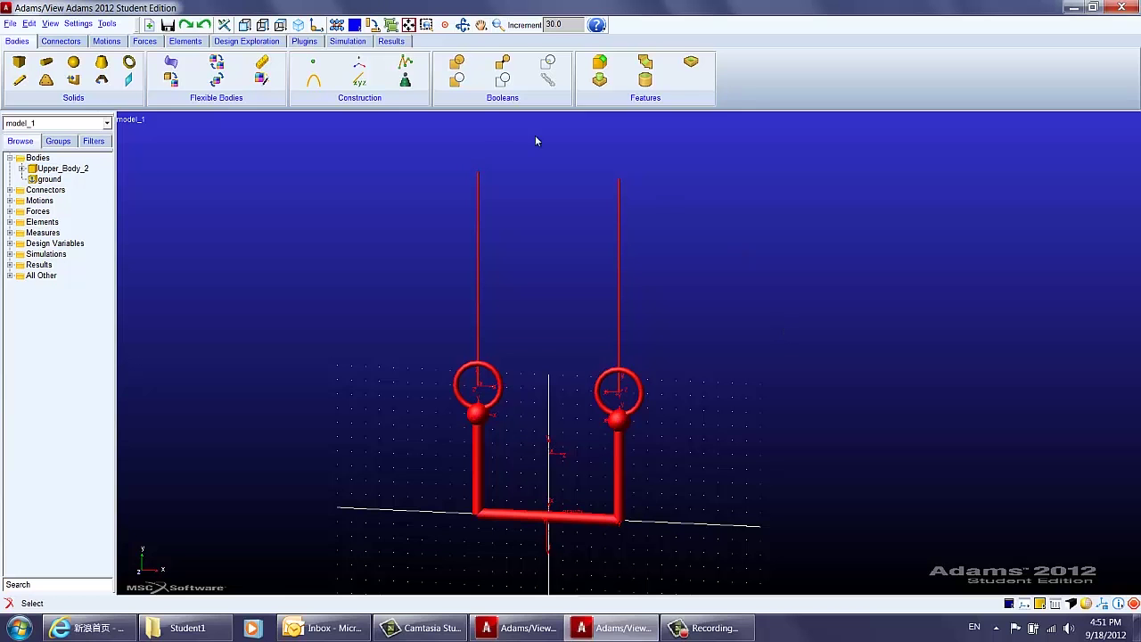
Rename the merged part Upper_Body_2 as Upper_Body.
left_click(56, 169)
right_click(66, 169)
left_click(93, 265)
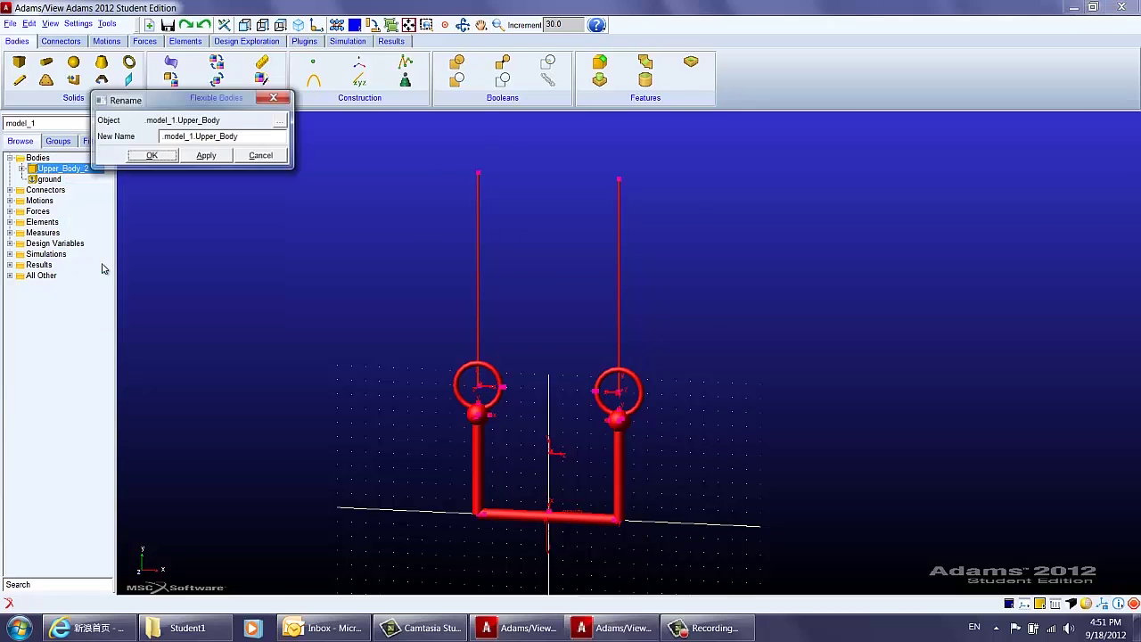
left_click_drag(251, 136, 241, 143)
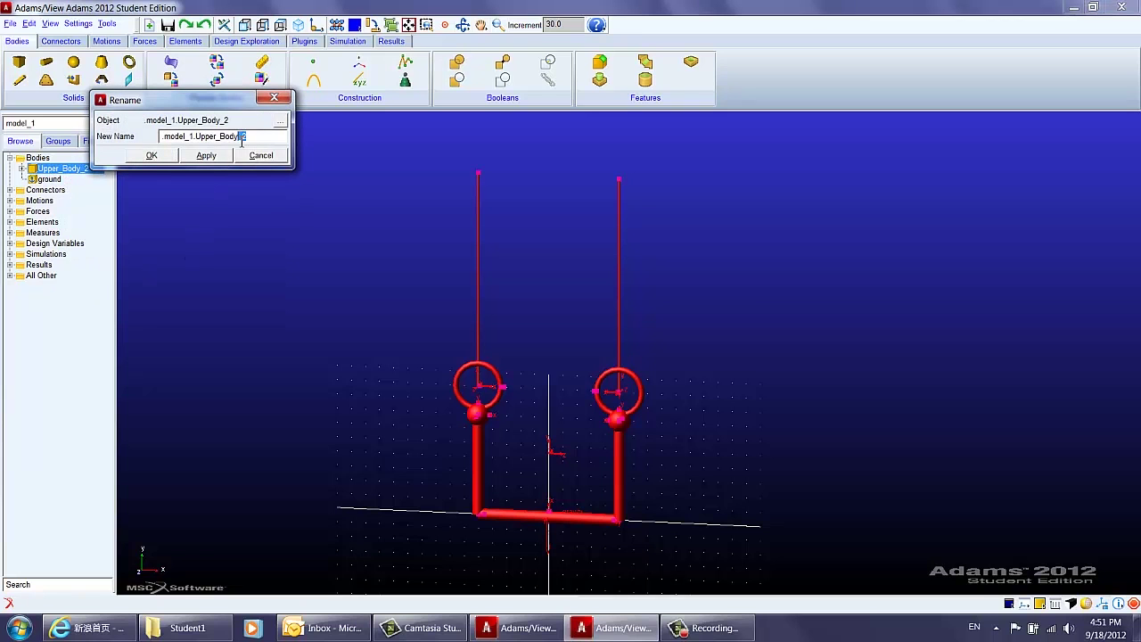
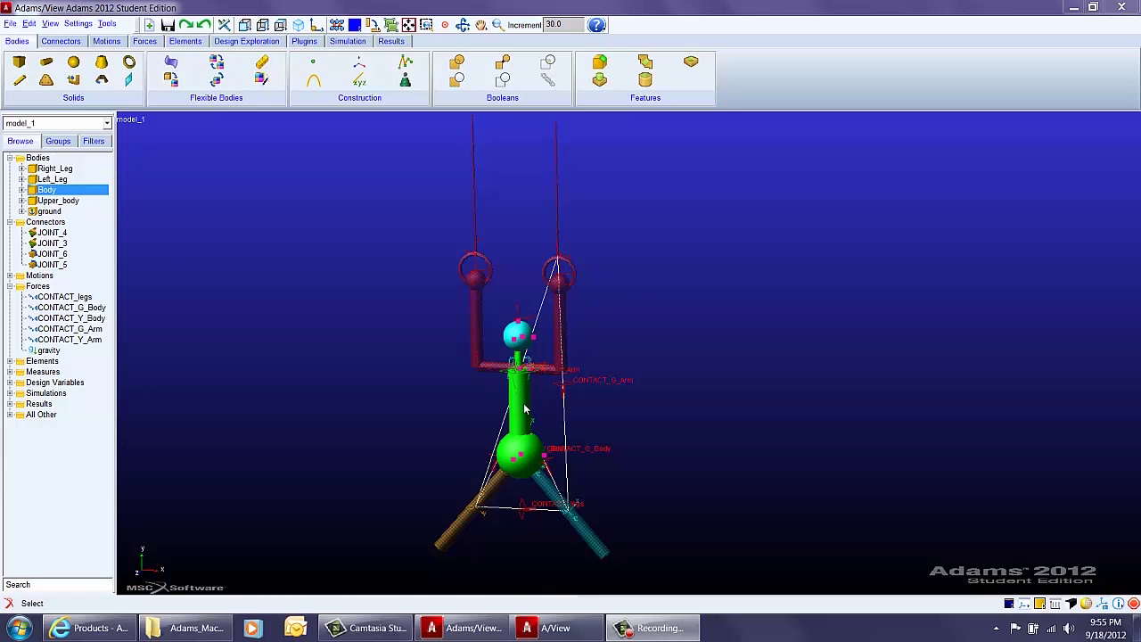
In the Adams/View window with the unfinished model, create a new-part cylinder of 1 cm radius, about three grid spaces up from Upper_Body's MARKER_1.
left_click(572, 626)
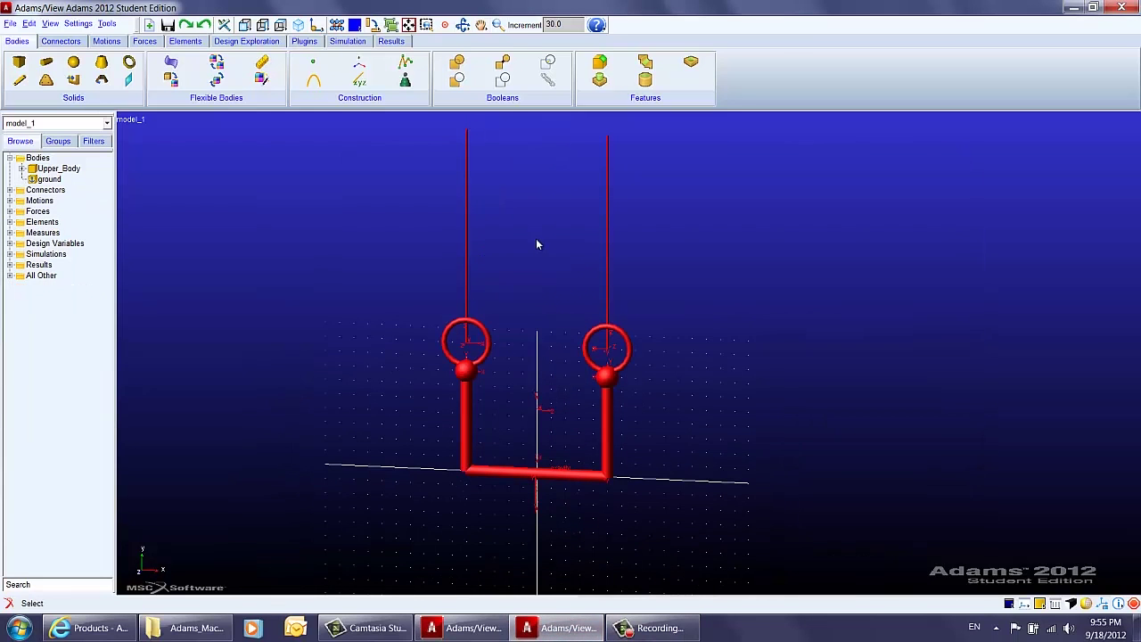
left_click(49, 66)
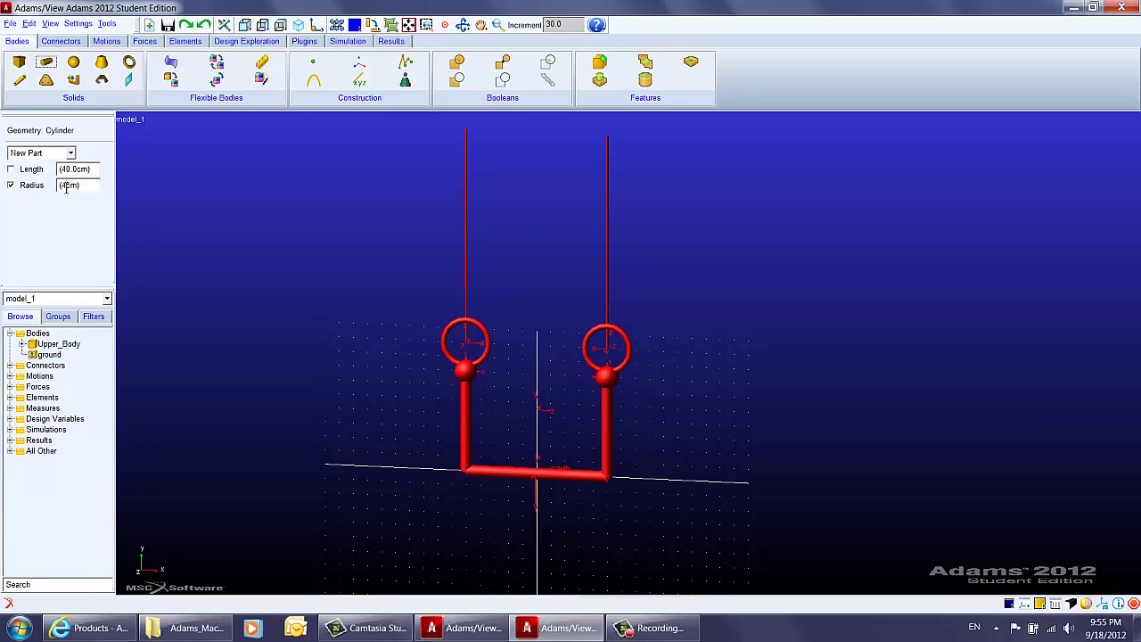
left_click(63, 185)
left_click(540, 473)
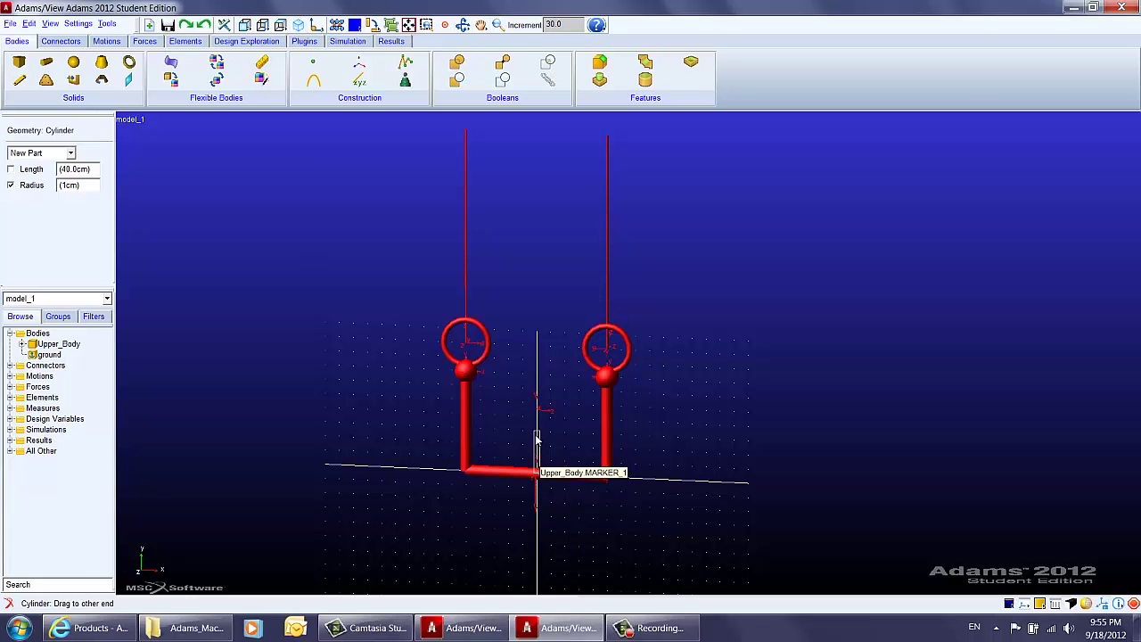
left_click(537, 437)
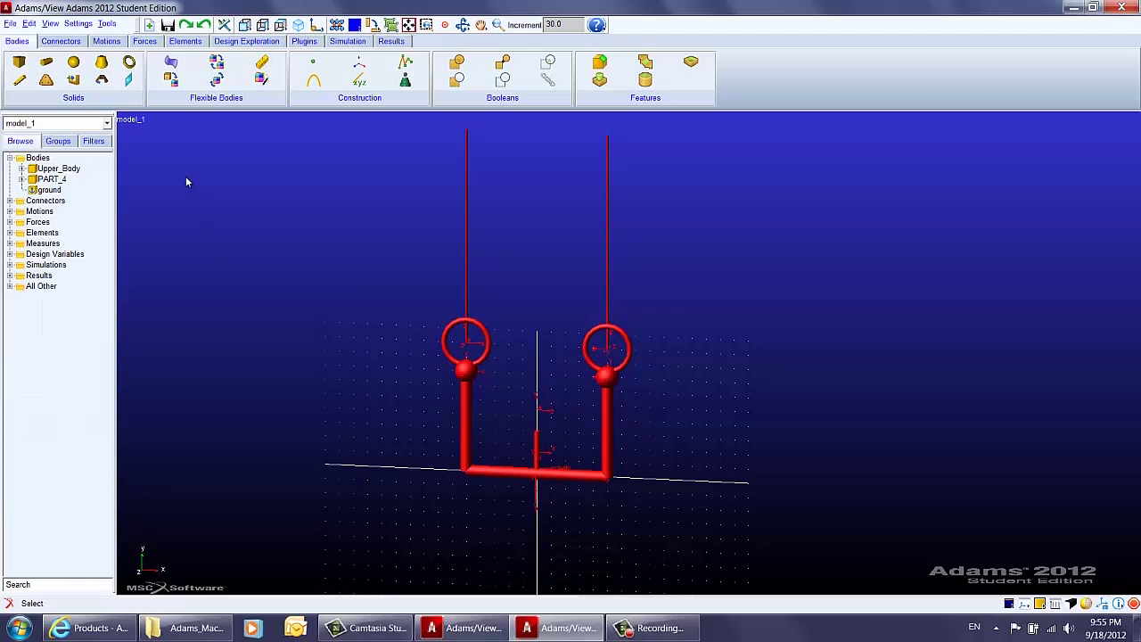
Rename the new neck cylinder's part as Body.
right_click(57, 180)
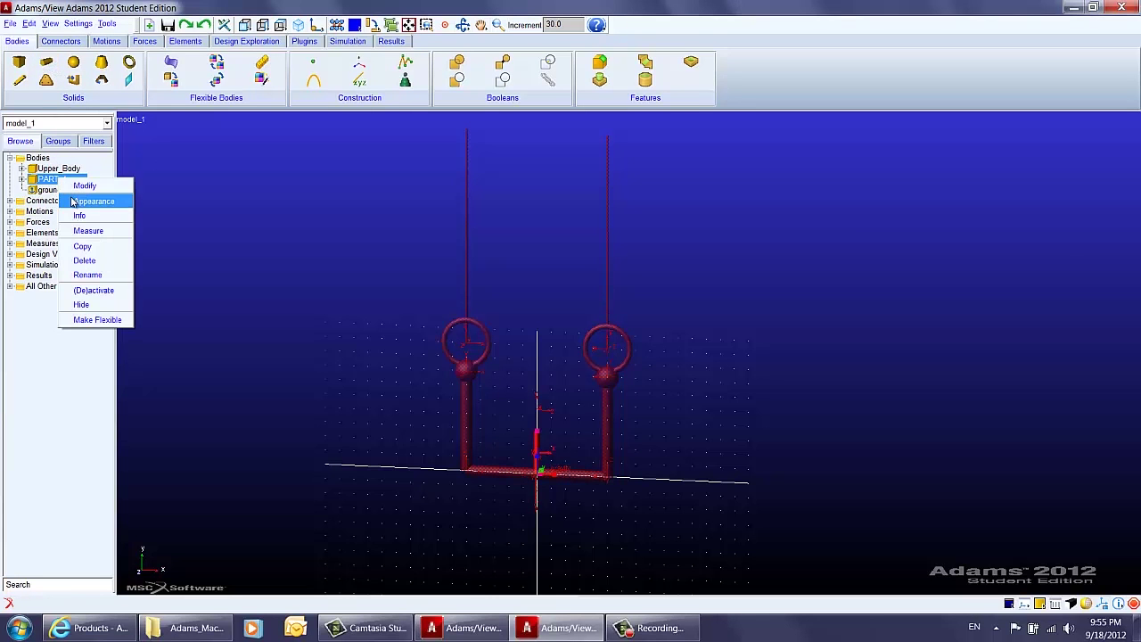
left_click(87, 275)
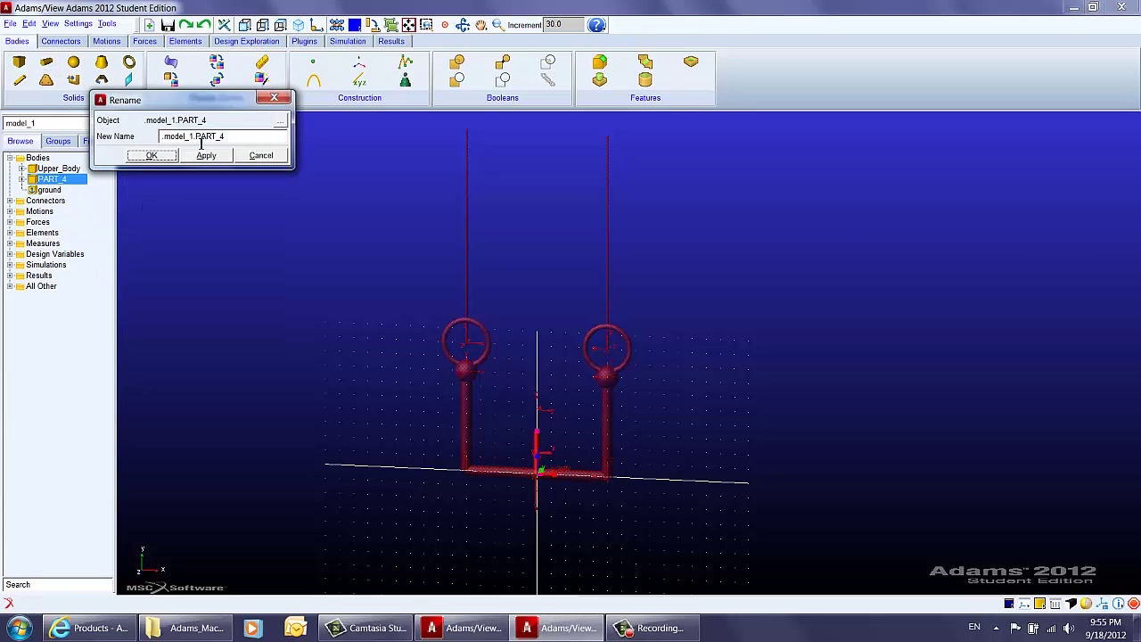
left_click_drag(226, 138, 197, 138)
type("Body")
key("Return")
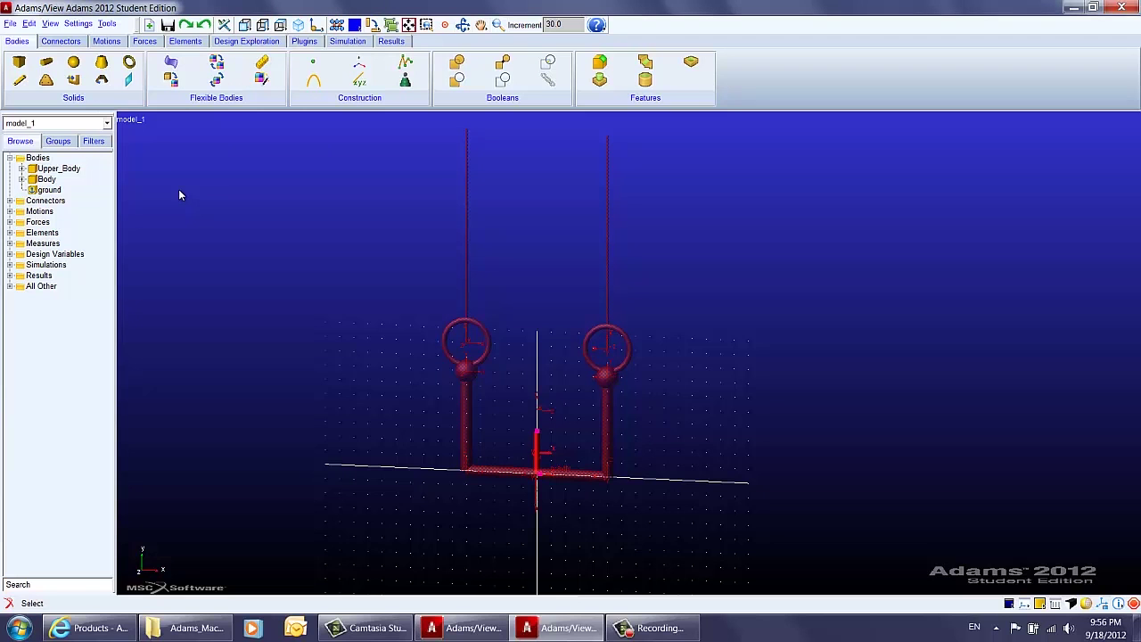
Add a vertical cylinder of 4 cm radius to Body, running about eight grid spaces down from the middle of the horizontal arms.
left_click(46, 62)
left_click(70, 153)
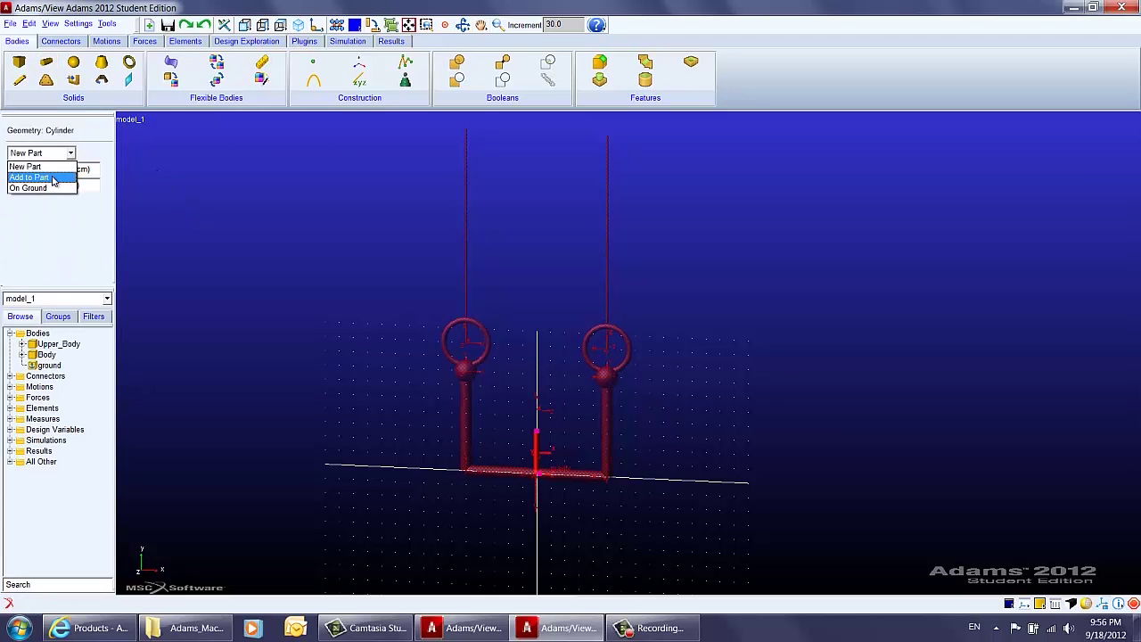
left_click(35, 176)
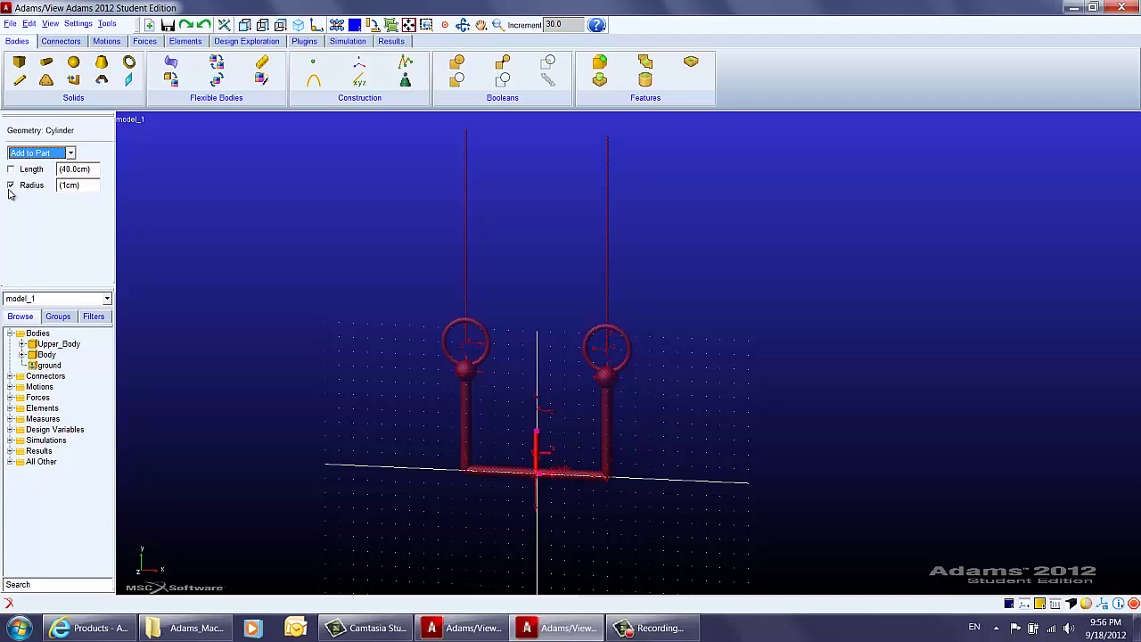
left_click(68, 185)
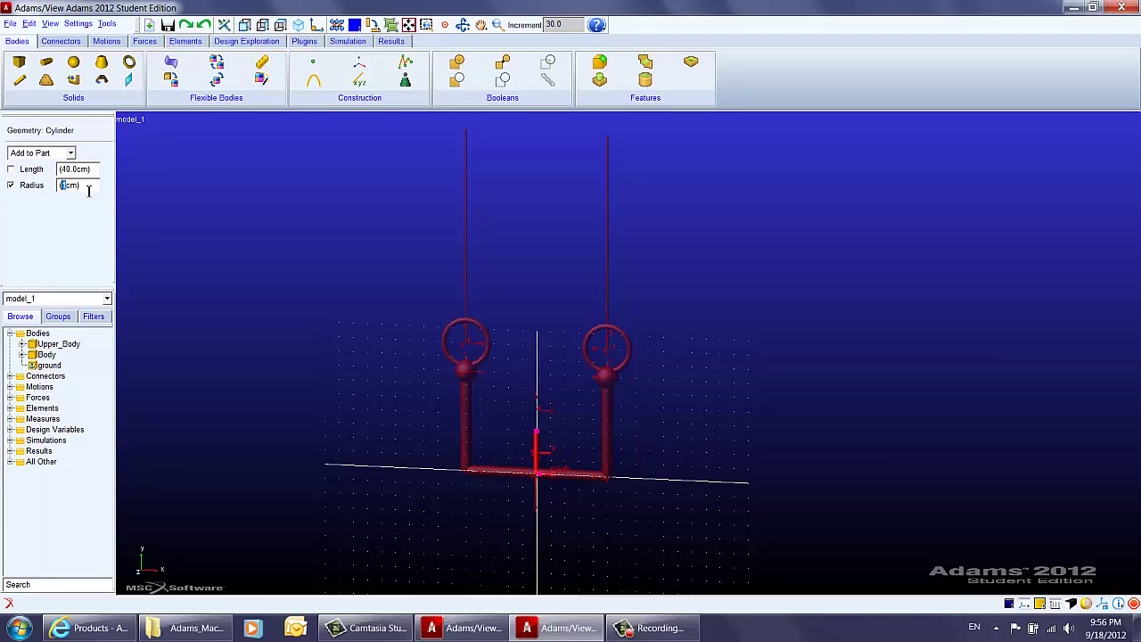
type("4")
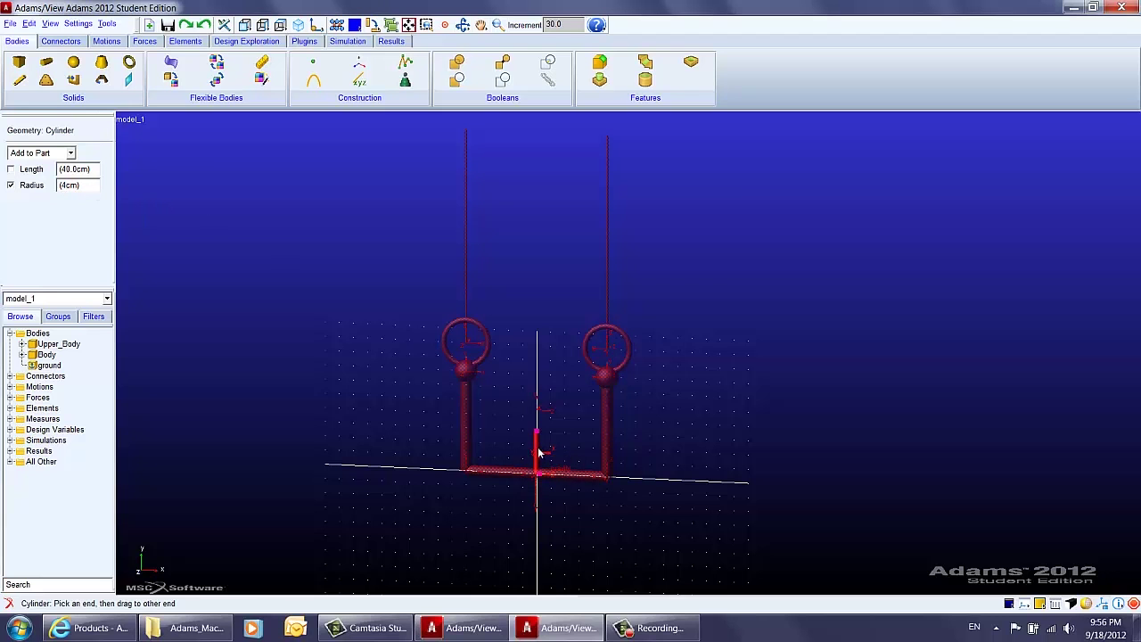
left_click_drag(535, 473, 537, 590)
Set the colour of the Body part to Green in its appearance settings.
key("t")
left_click_drag(616, 519, 594, 331)
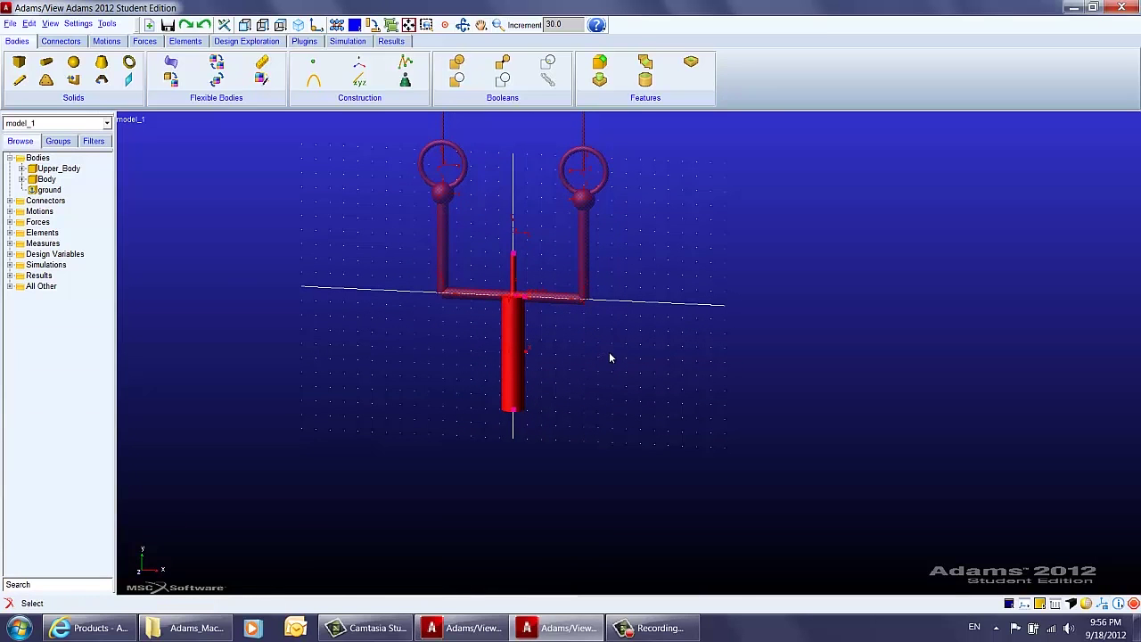
left_click(518, 338)
right_click(518, 337)
mouse_move(553, 340)
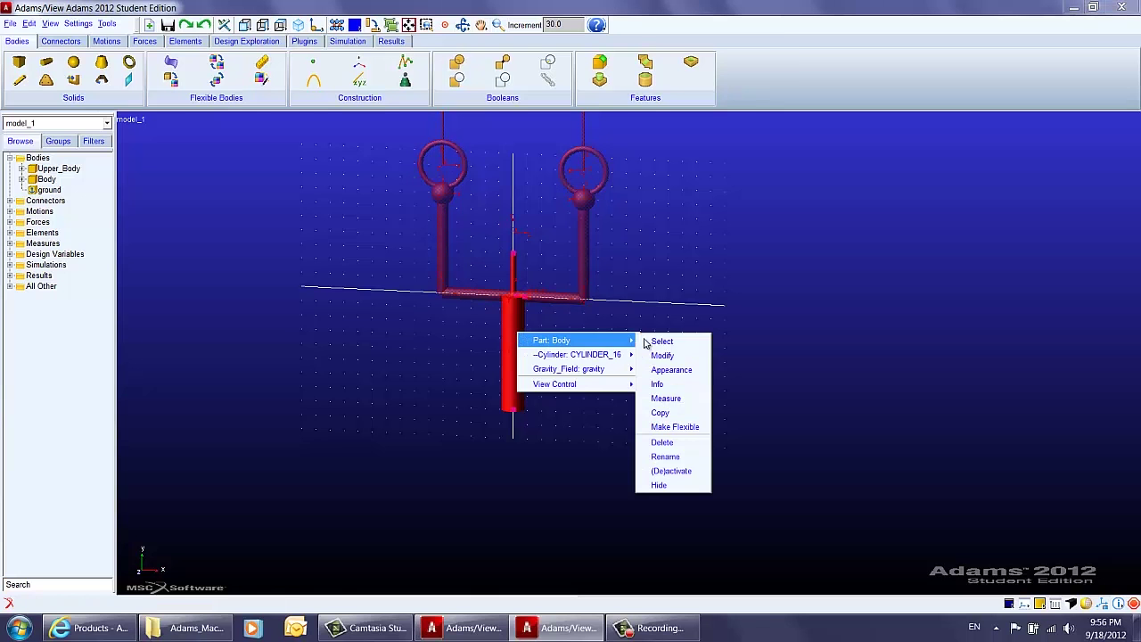
left_click(673, 369)
double_click(558, 196)
type("Gre")
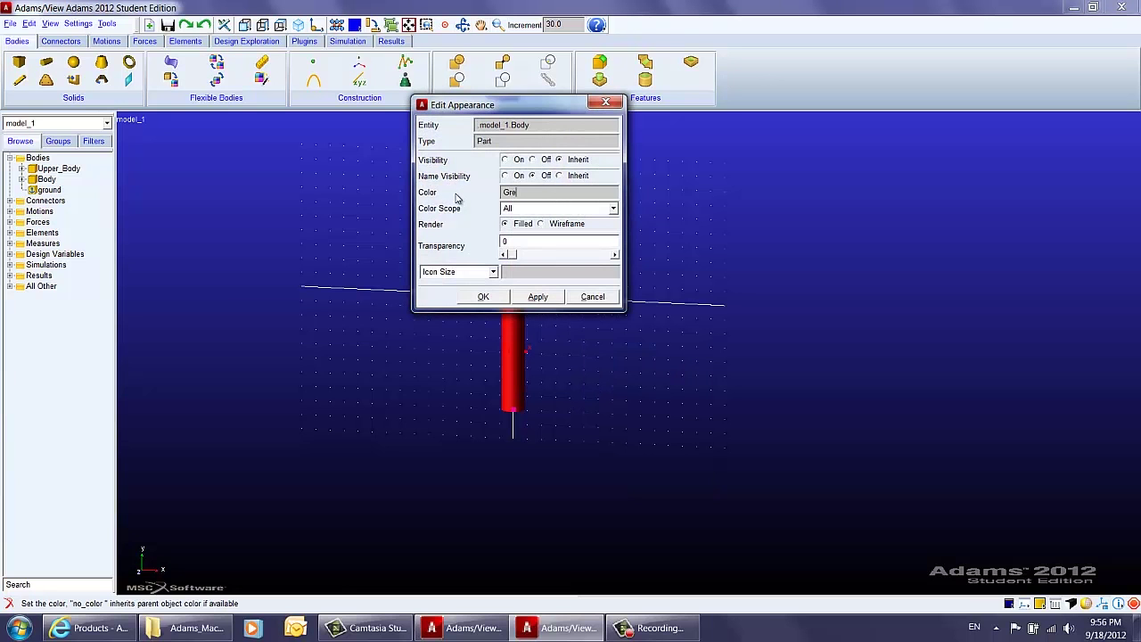
type("en")
left_click(483, 296)
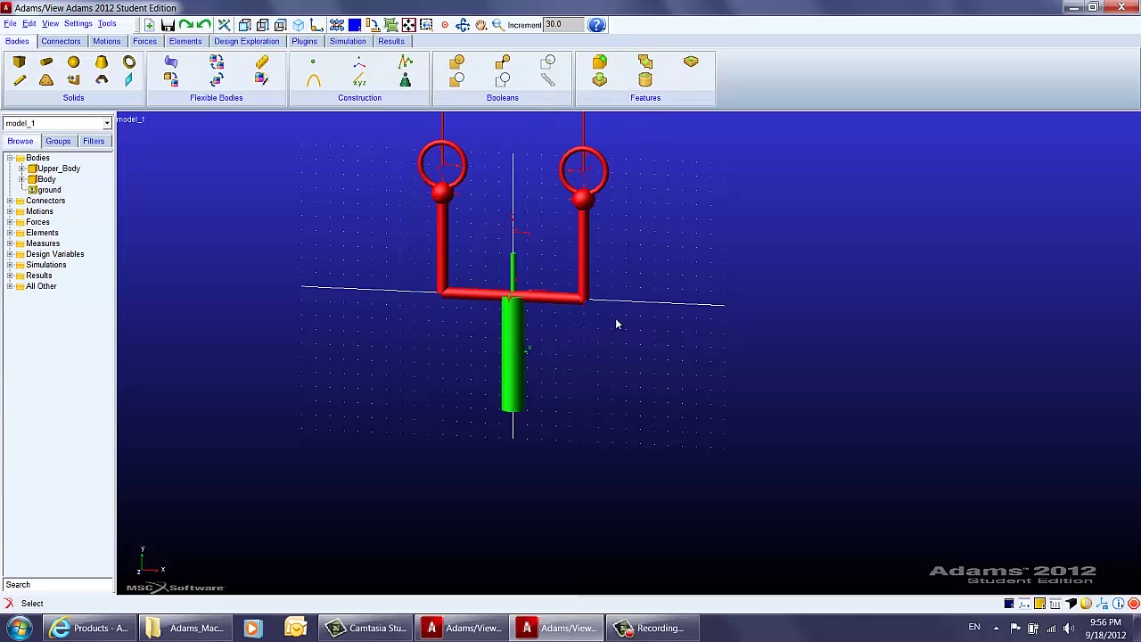
Add a sphere of 6 cm radius to Body as the head, centred on the upper end of the neck cylinder.
key("t")
left_click_drag(616, 323, 616, 359)
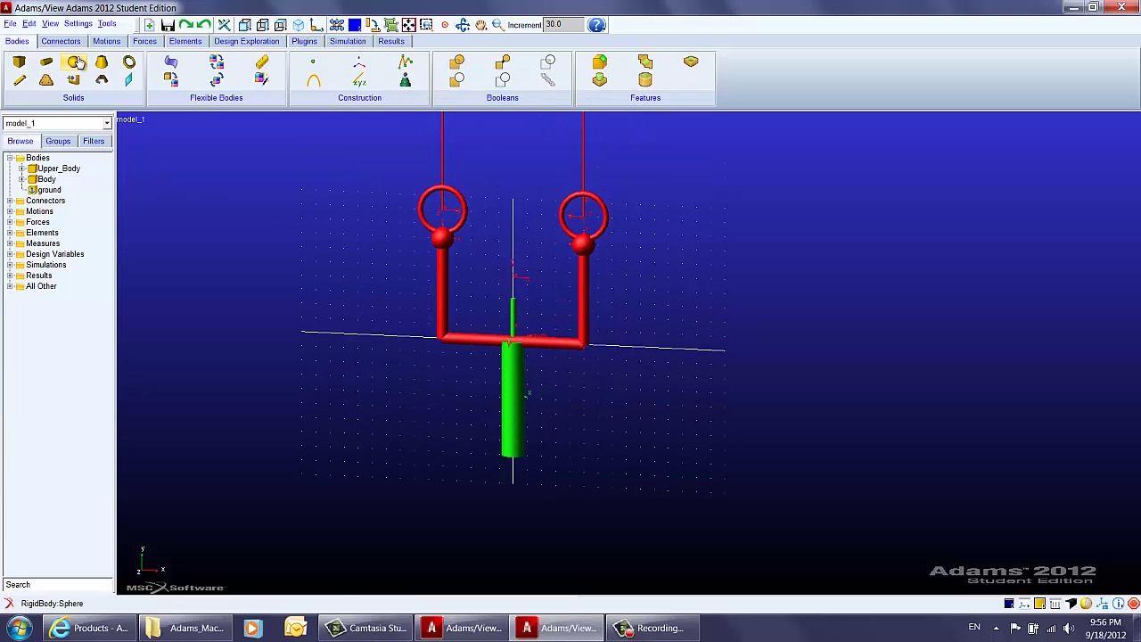
left_click(76, 63)
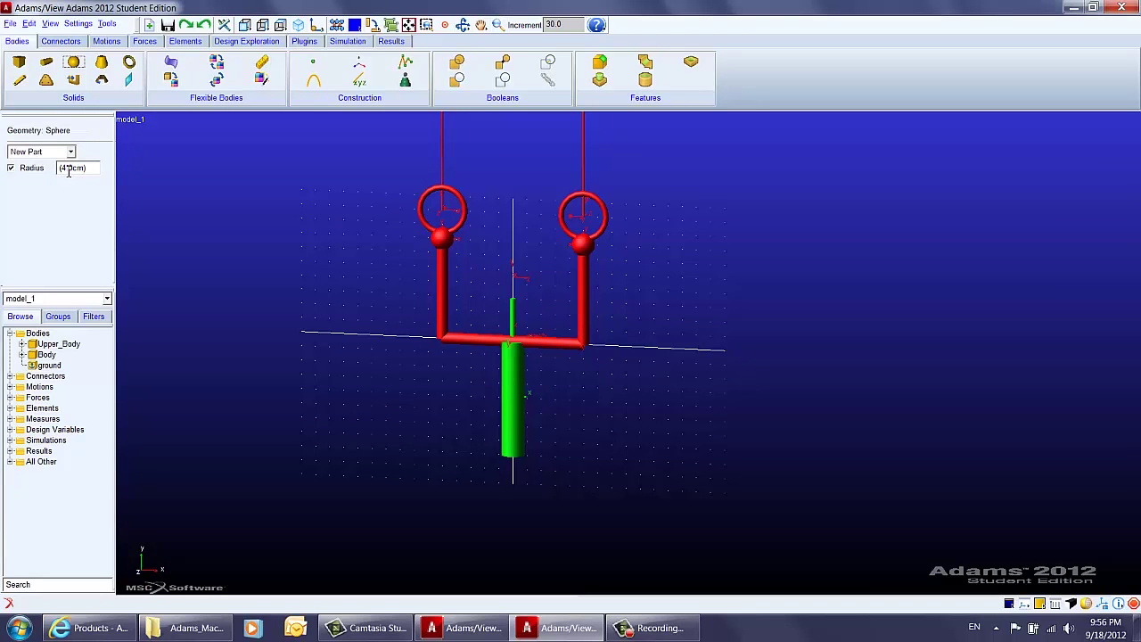
double_click(62, 169)
type("6")
scroll(67, 153, "down", 1)
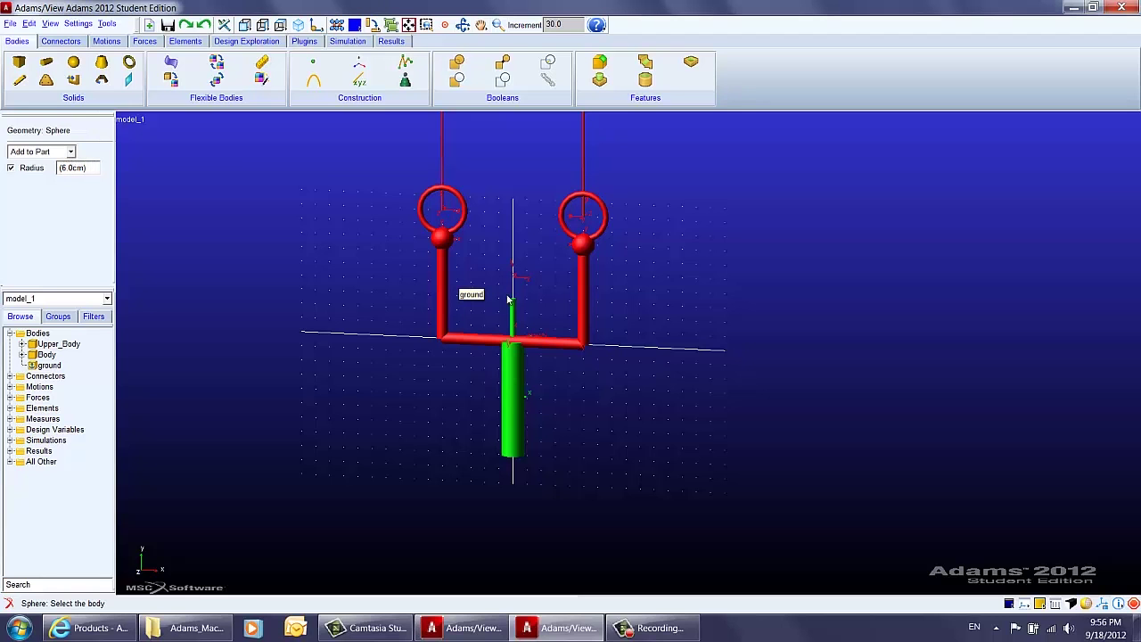
left_click(514, 307)
left_click(517, 298)
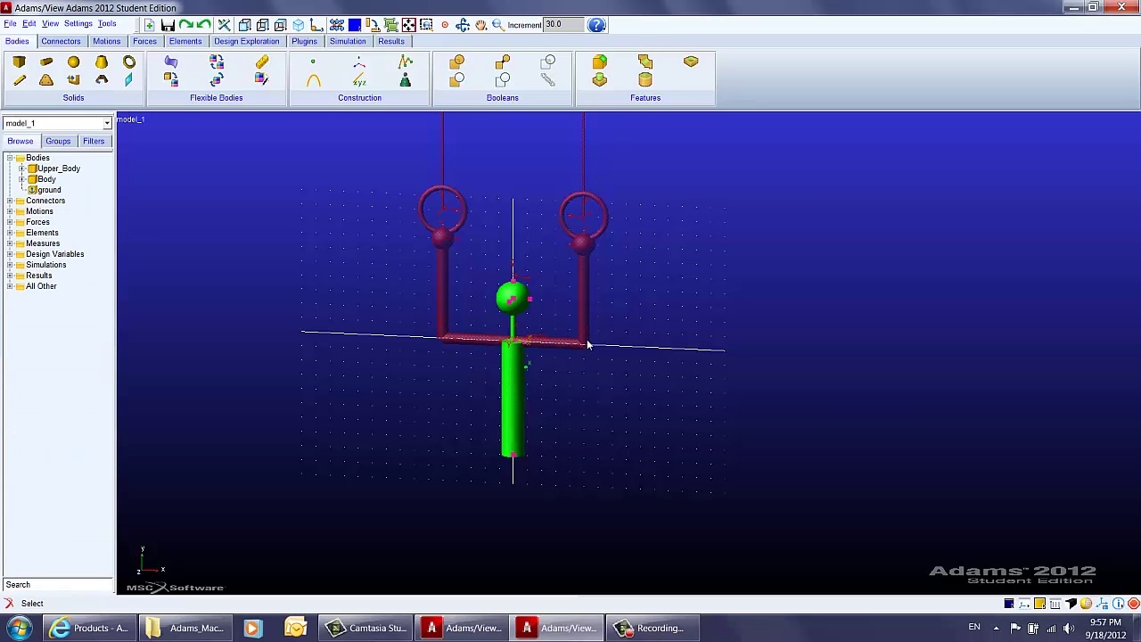
Add a sphere of 10 cm radius to Body, centred on the lower end of the torso cylinder.
key("t")
left_click_drag(597, 353, 589, 310)
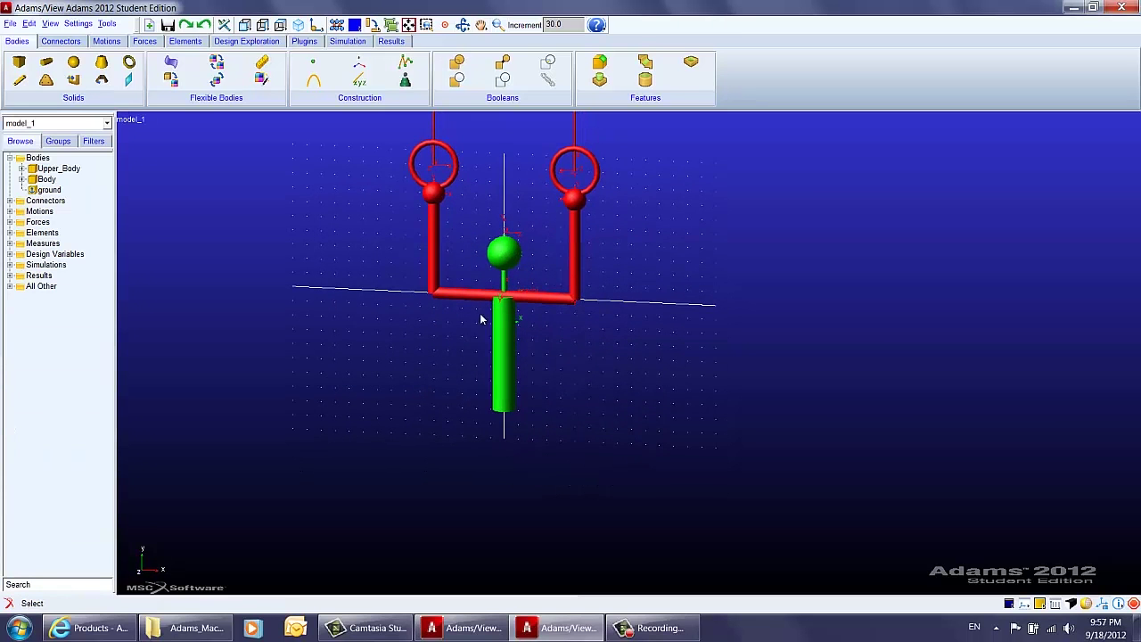
left_click(73, 61)
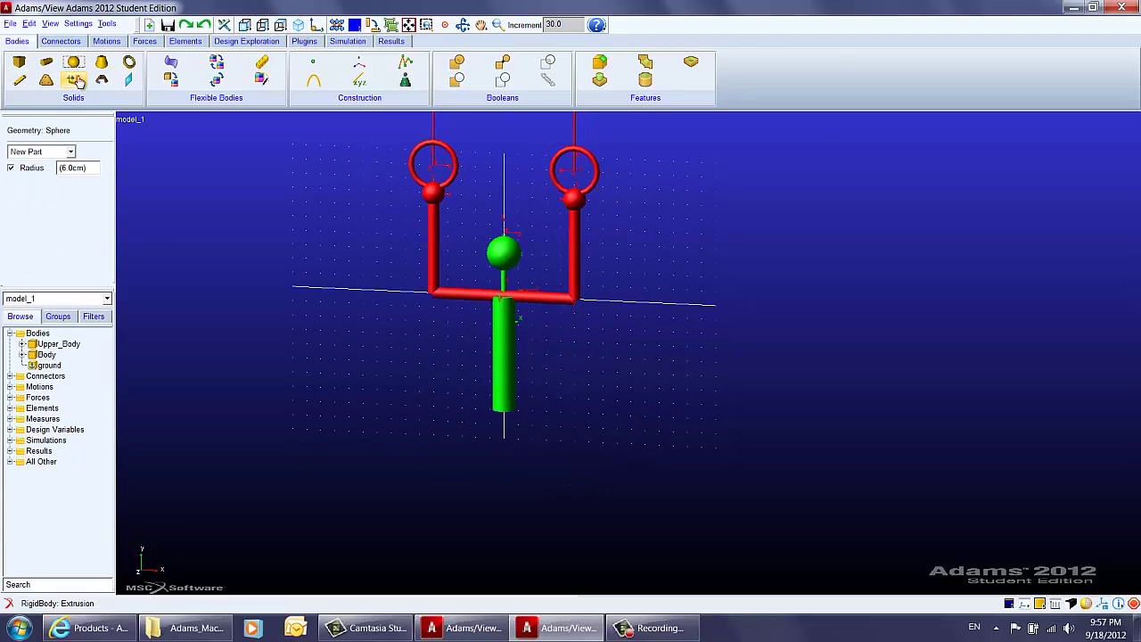
left_click(68, 170)
left_click_drag(69, 171, 73, 171)
type("10")
left_click(70, 151)
left_click(34, 173)
left_click(501, 414)
left_click(502, 416)
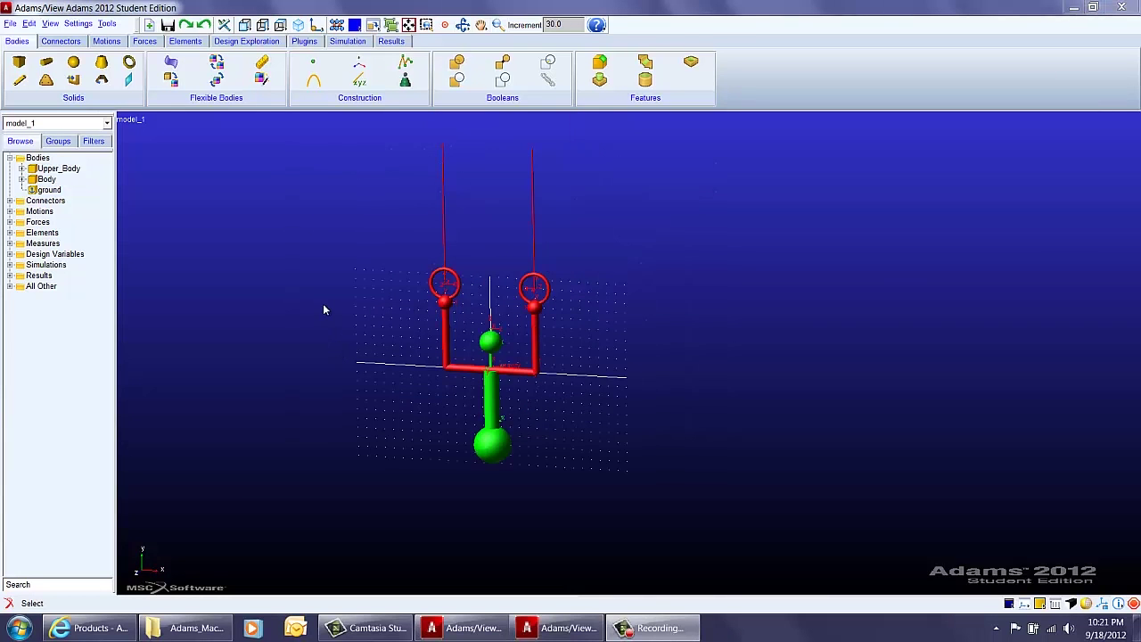
Create a new-part cylinder of 2 cm radius from the hip sphere's centre, about six grid spaces left and eight down.
left_click(51, 66)
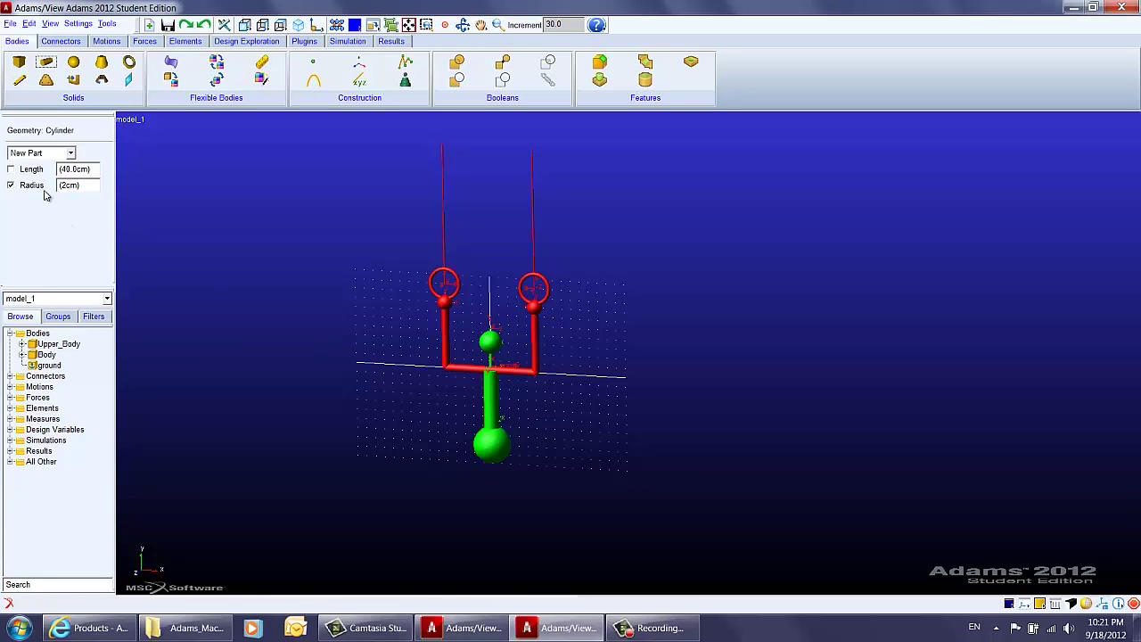
left_click_drag(488, 447, 443, 517)
key("r")
left_click_drag(570, 465, 596, 458)
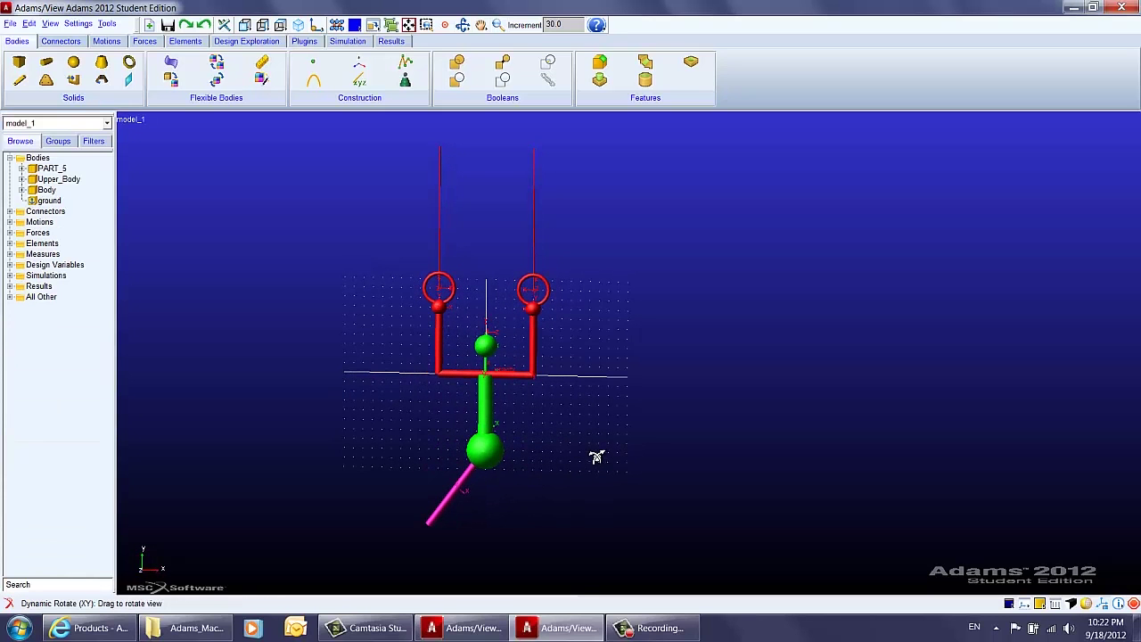
Rename the new leg cylinder's part as Left_Leg.
right_click(59, 163)
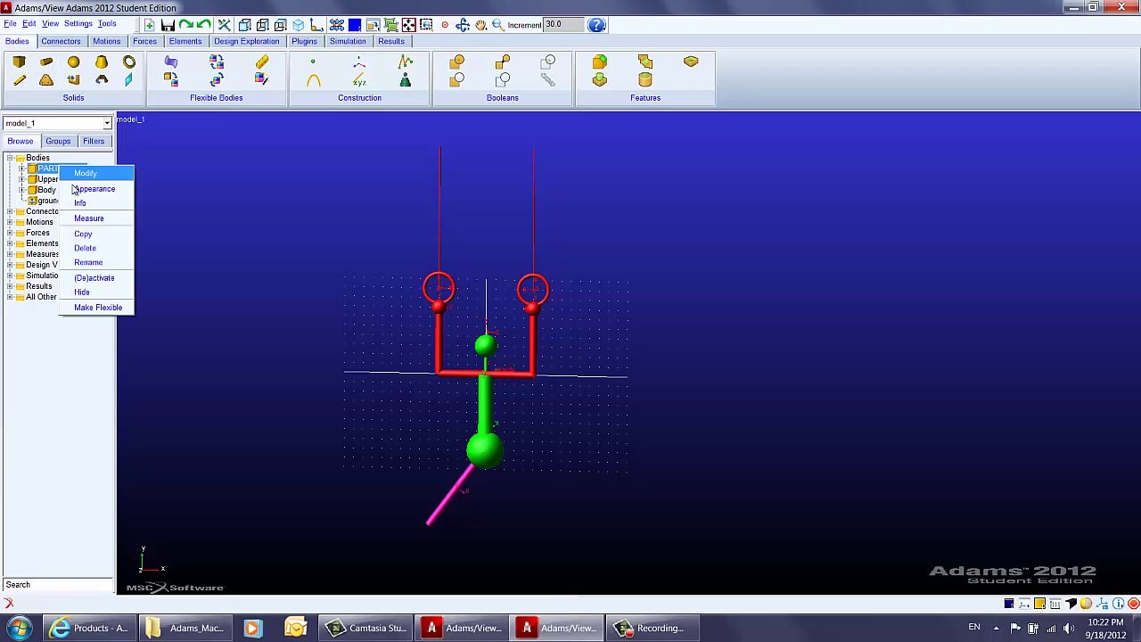
left_click(110, 262)
left_click_drag(319, 168, 294, 175)
type("La")
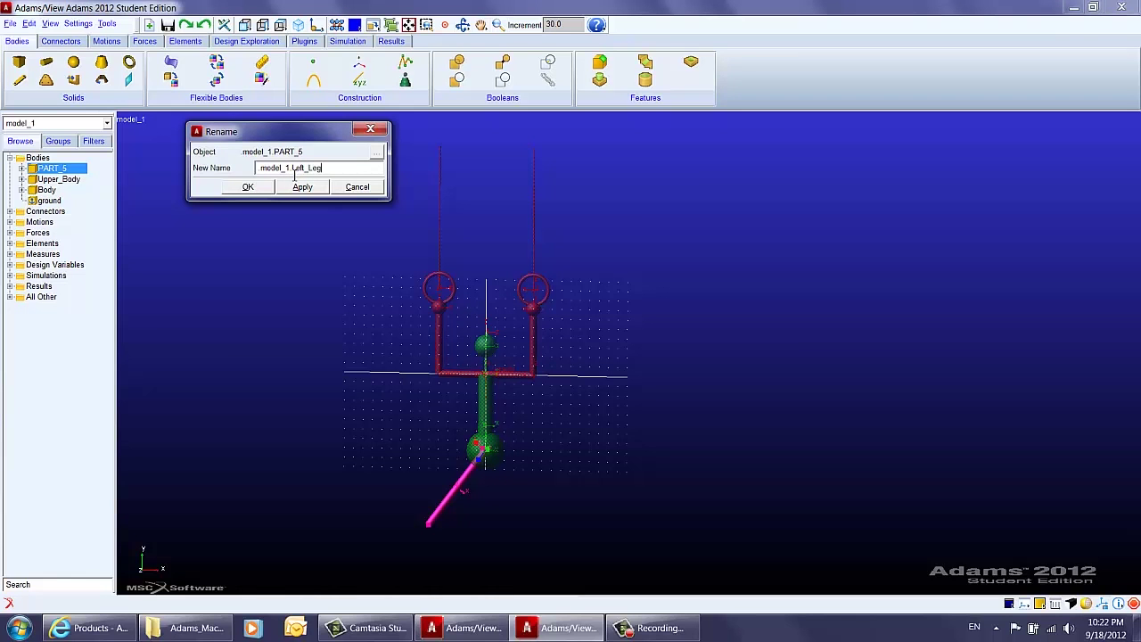
left_click(233, 186)
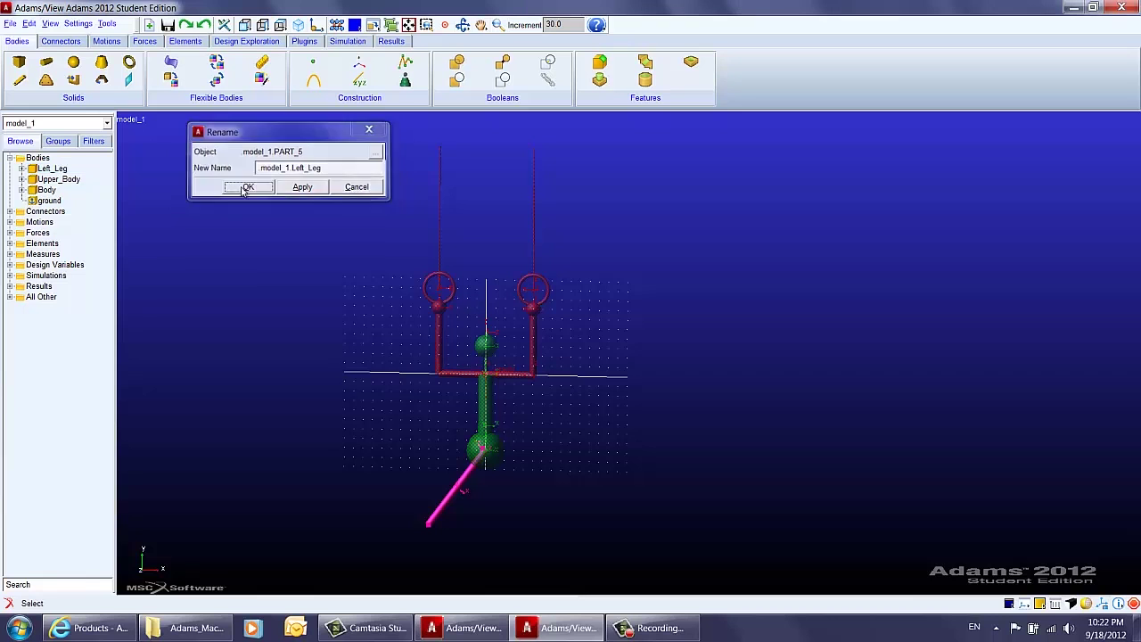
Translate Left_Leg 5 cm down and 5 cm to the left, away from the hip sphere's centre.
left_click(453, 498)
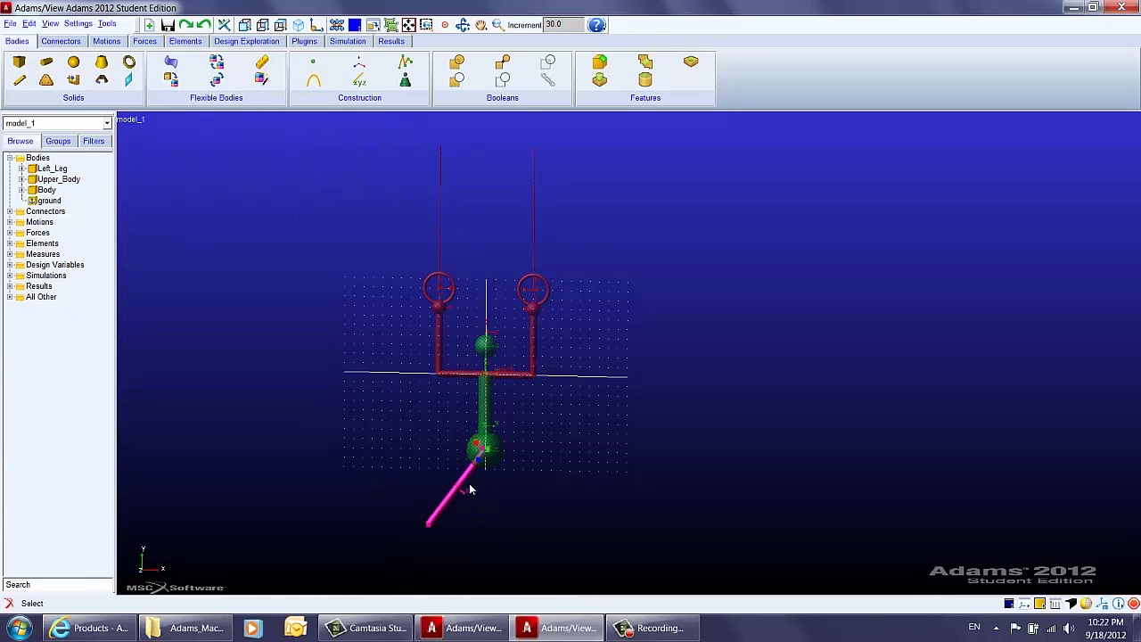
key("r")
left_click_drag(535, 420, 528, 431)
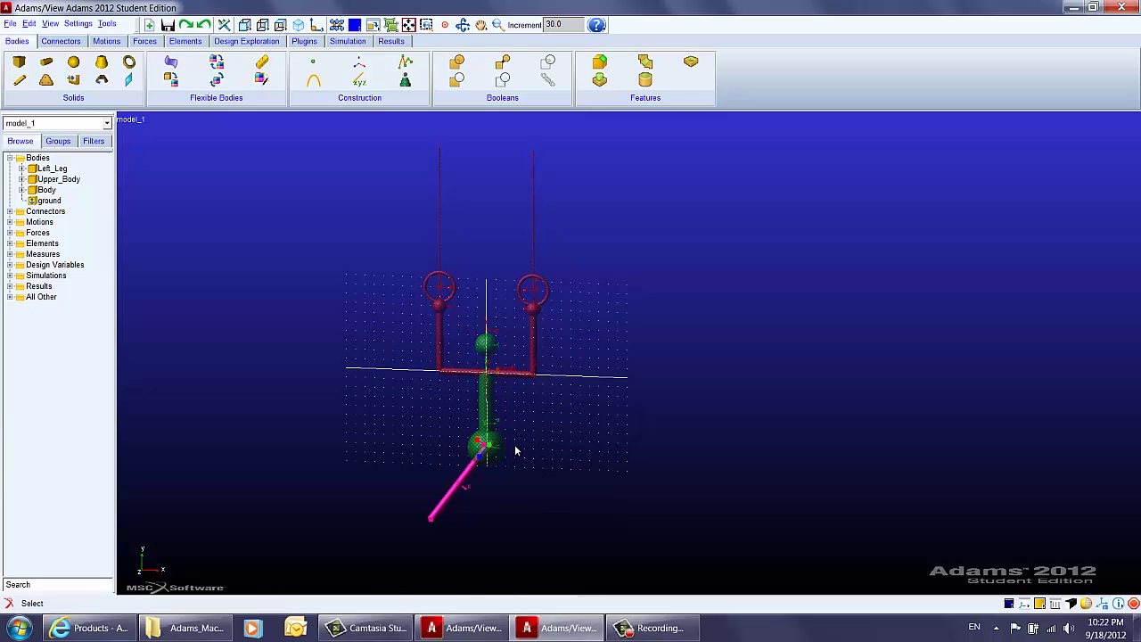
left_click(374, 26)
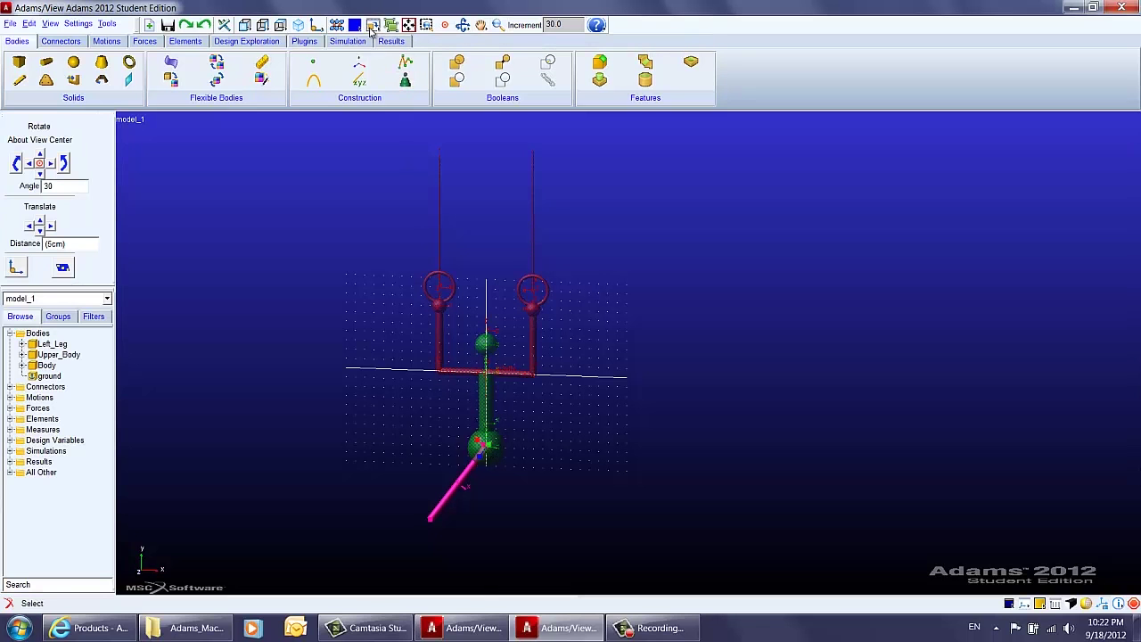
left_click(39, 232)
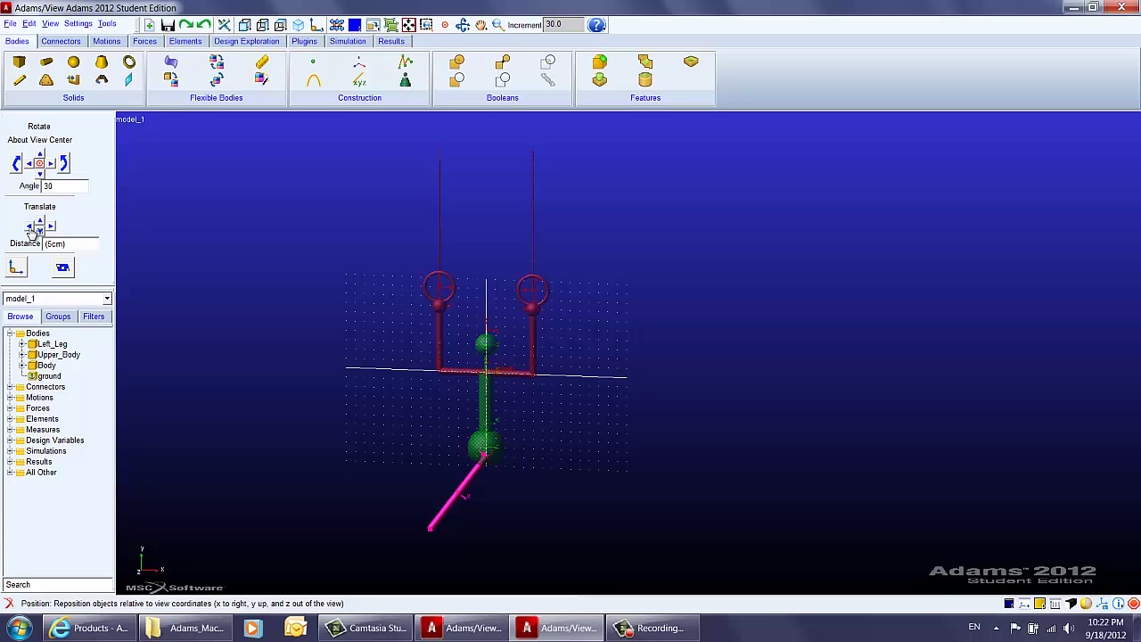
left_click(29, 228)
left_click(513, 475)
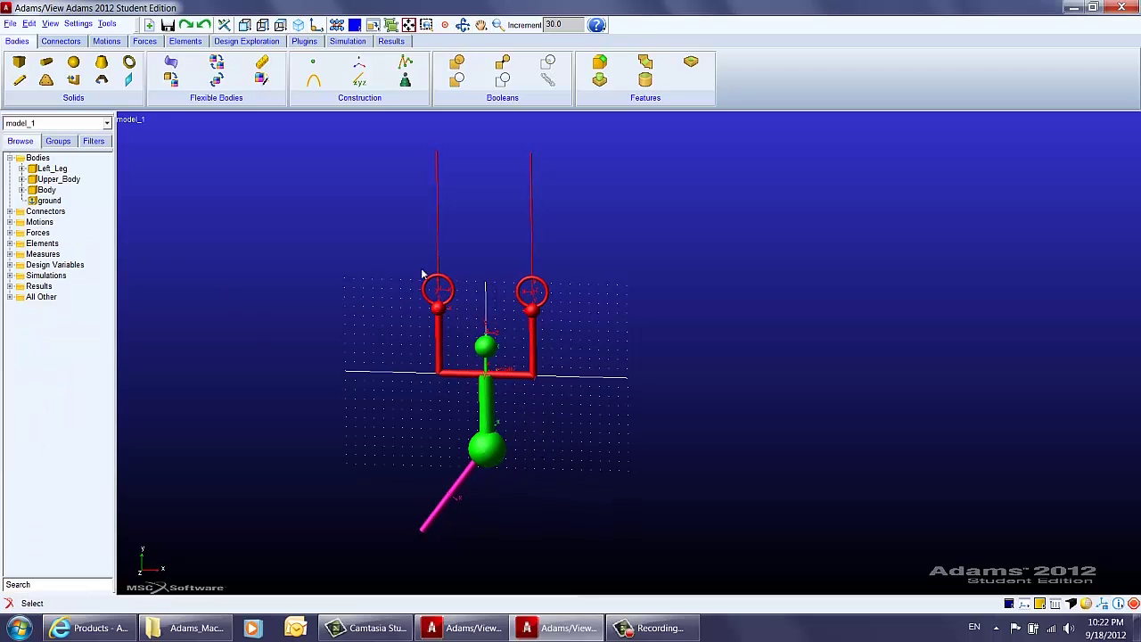
Create a new-part 2 cm radius cylinder mirroring Left_Leg on the opposite side of the hip sphere, and translate it 5 cm down and 5 cm right.
left_click(47, 64)
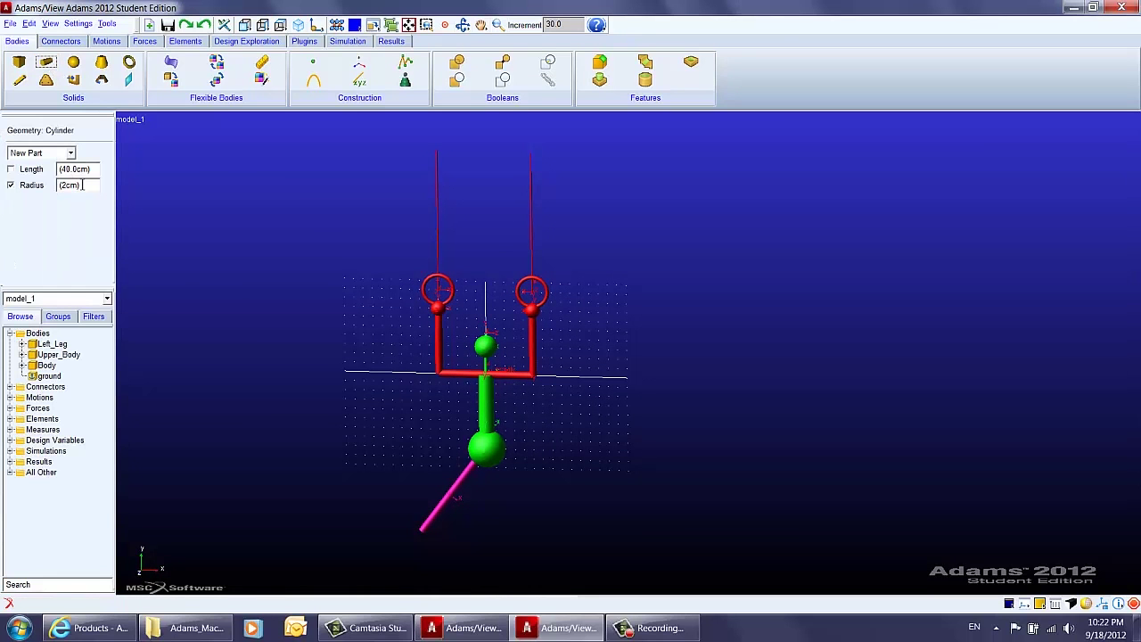
left_click_drag(479, 455, 543, 524)
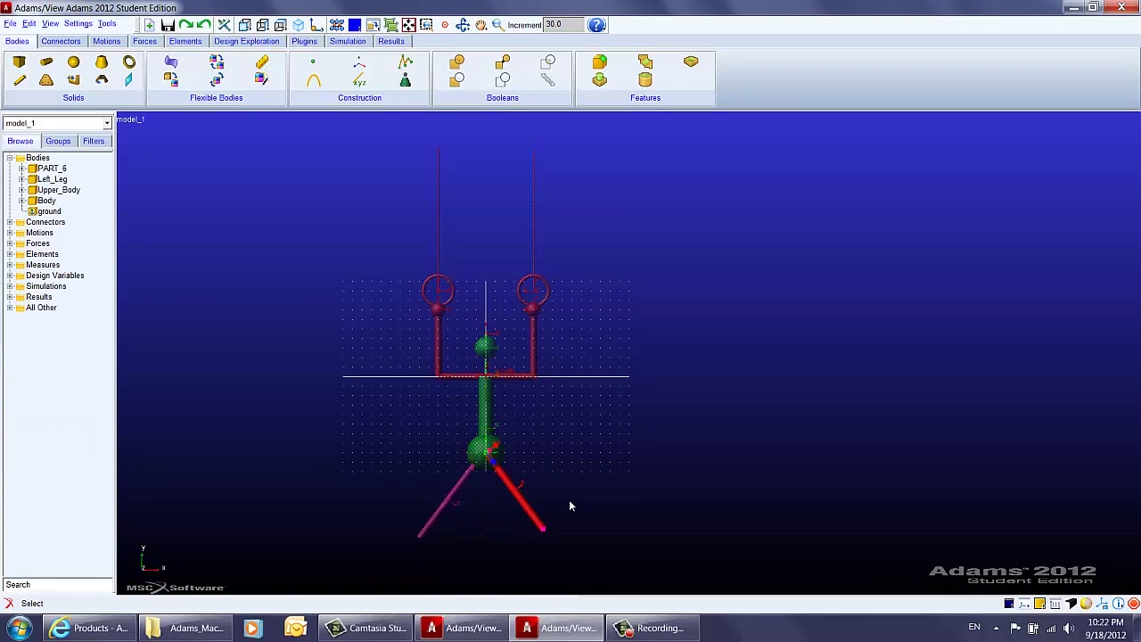
left_click(374, 25)
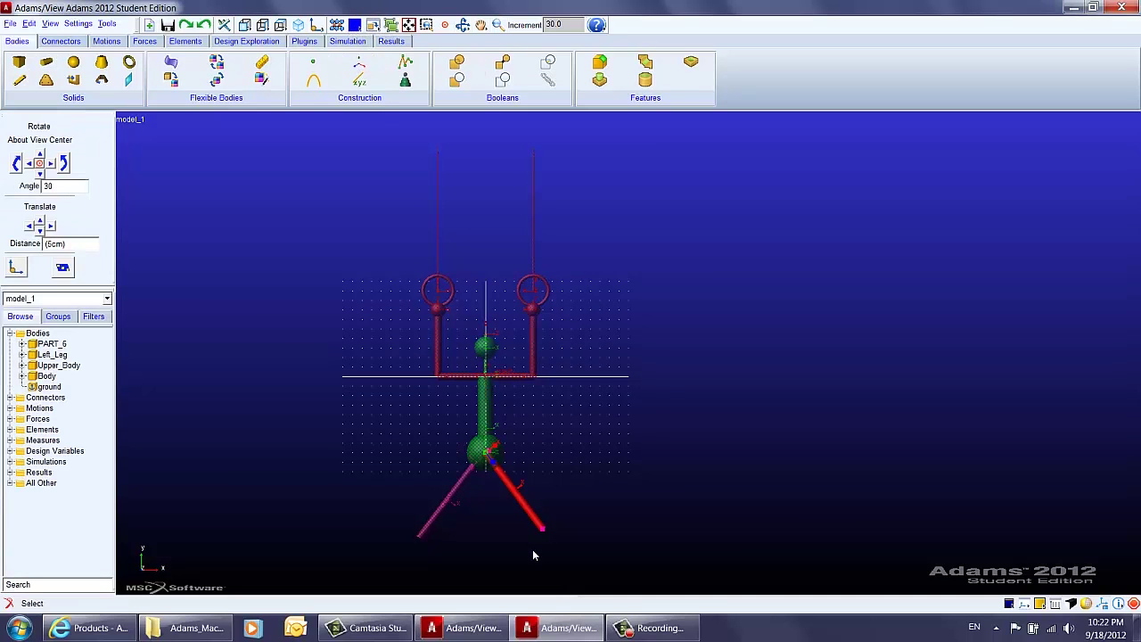
left_click(40, 229)
left_click(50, 227)
key("r")
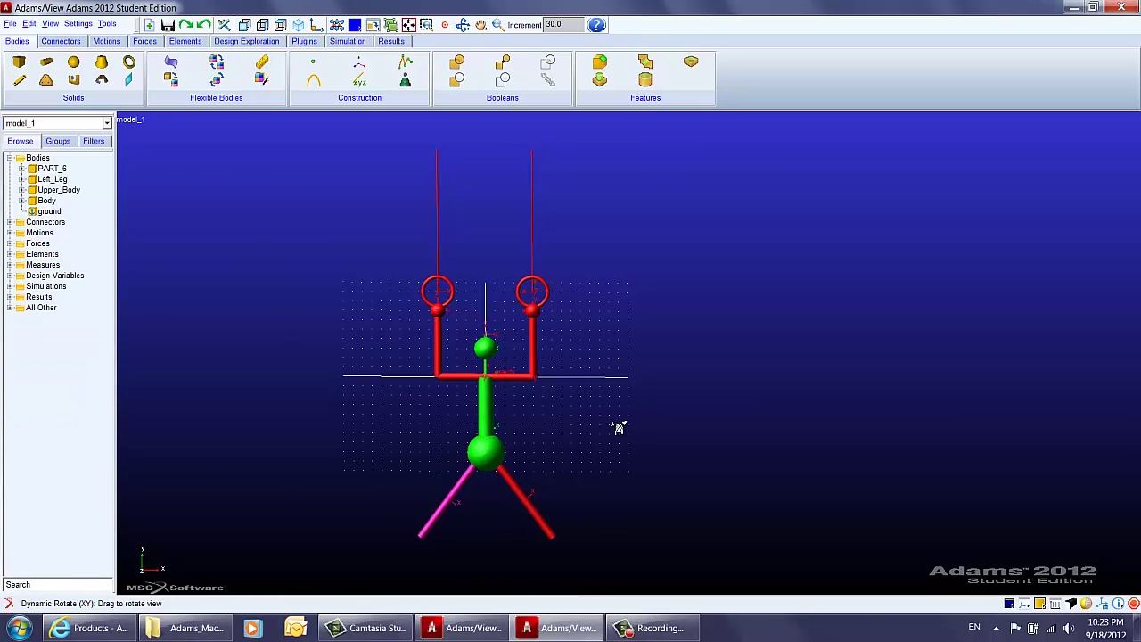
Set the colour of the second leg's part to Orange in its appearance settings.
left_click(519, 490)
right_click(518, 490)
mouse_move(539, 494)
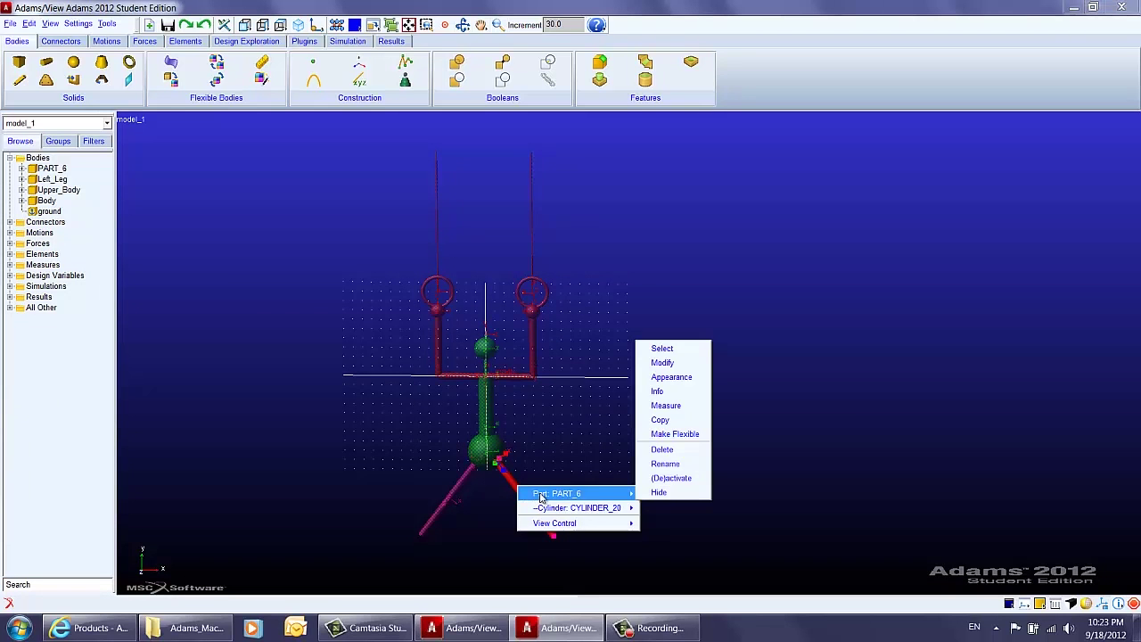
left_click(670, 376)
type("Orange")
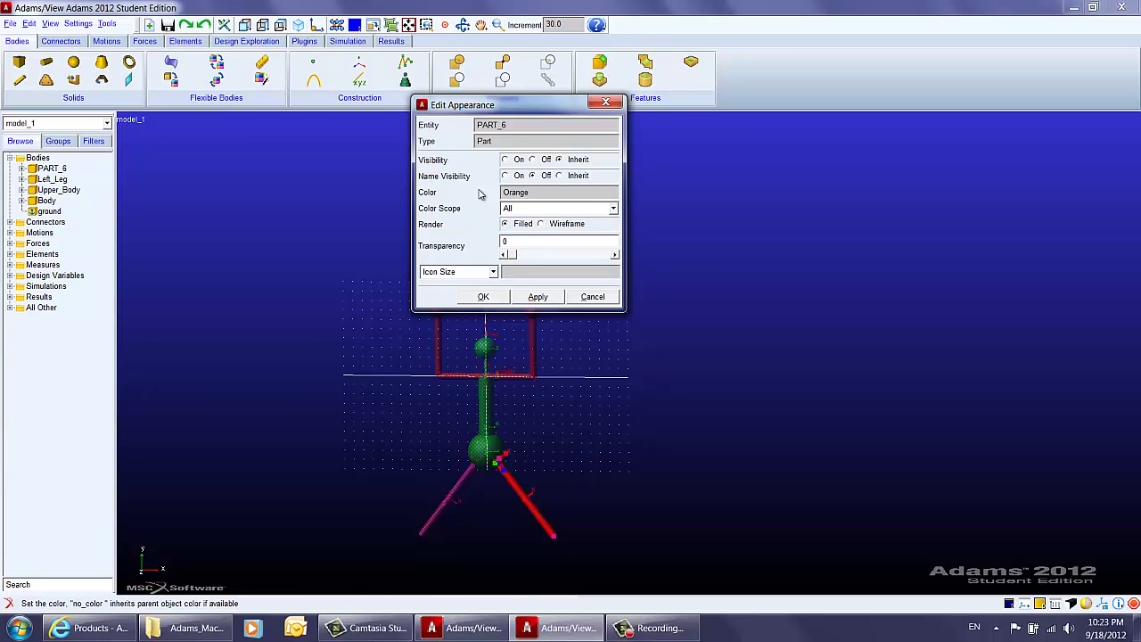
left_click(483, 296)
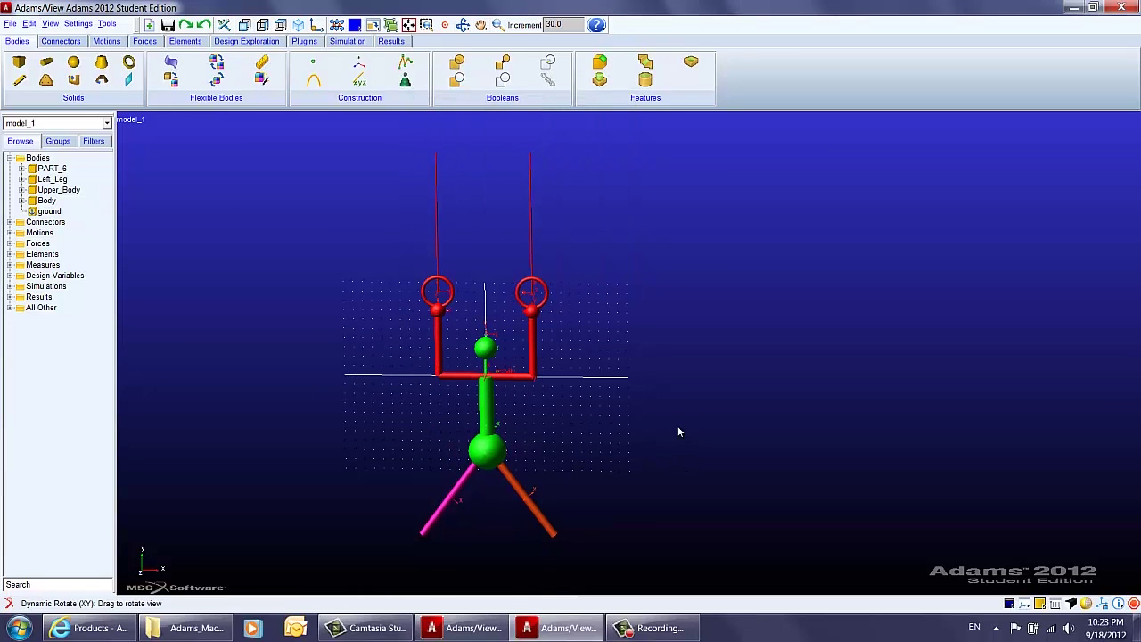
Rename the orange leg's part as Right_Leg.
right_click(65, 176)
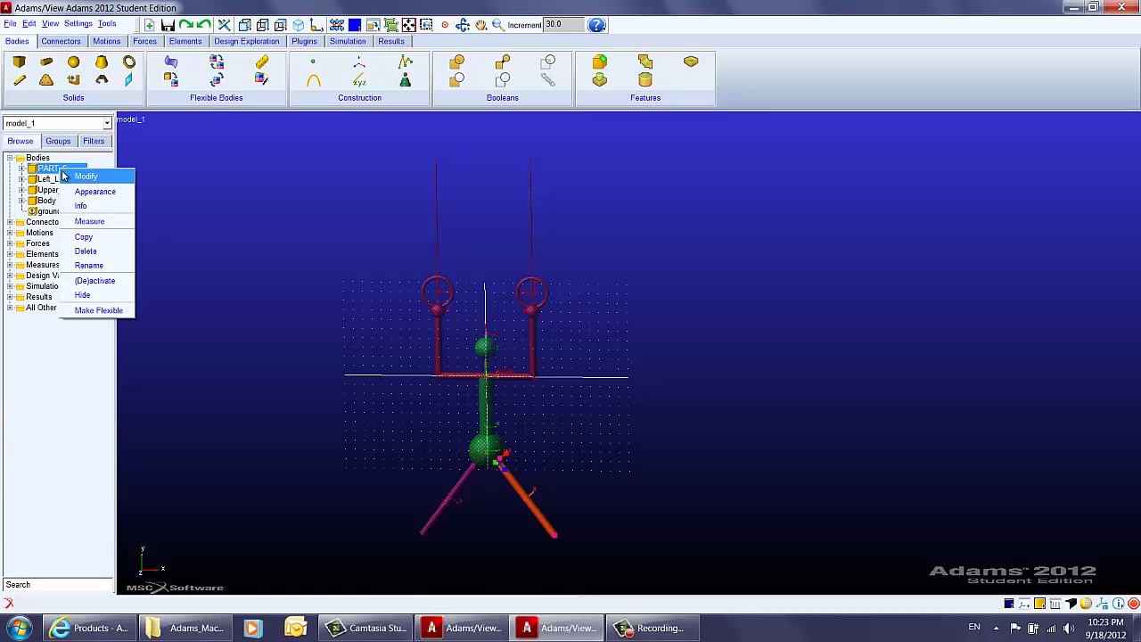
left_click(111, 266)
left_click_drag(323, 169, 295, 174)
type("Right_")
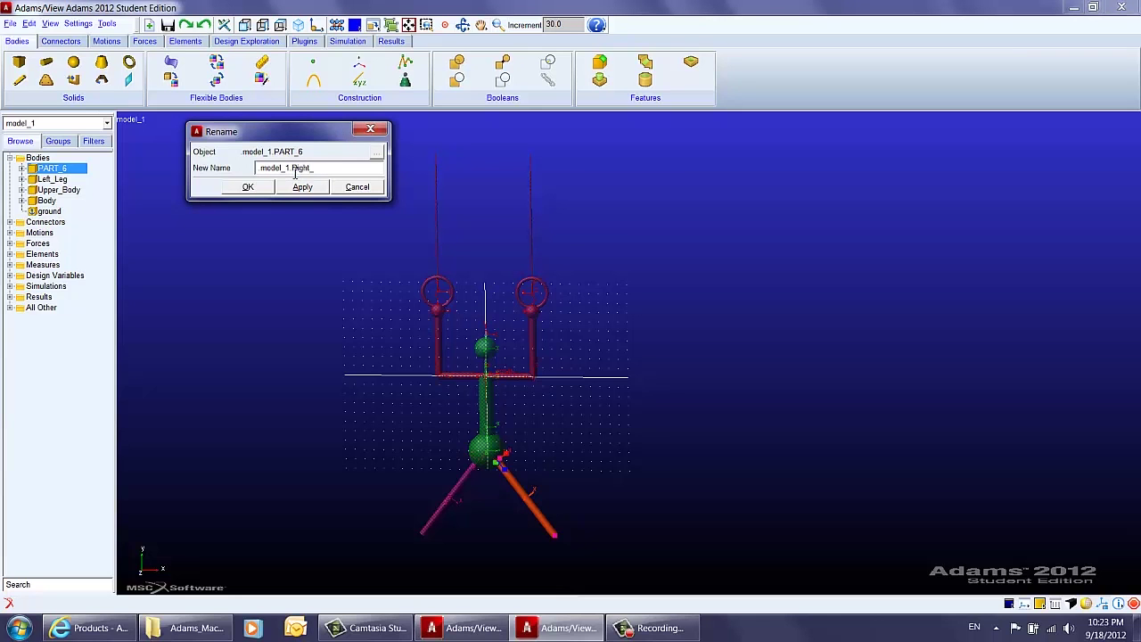
type("Leg")
left_click(248, 186)
mouse_move(682, 265)
left_mouse_down()
mouse_move(693, 262)
mouse_move(677, 258)
left_mouse_up()
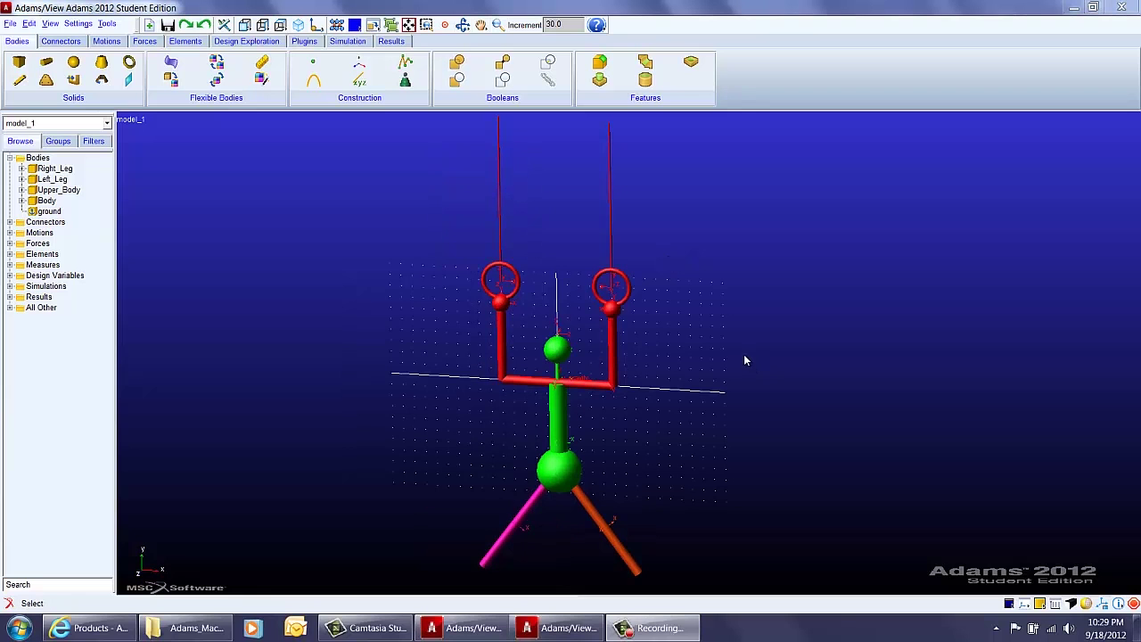
key("r")
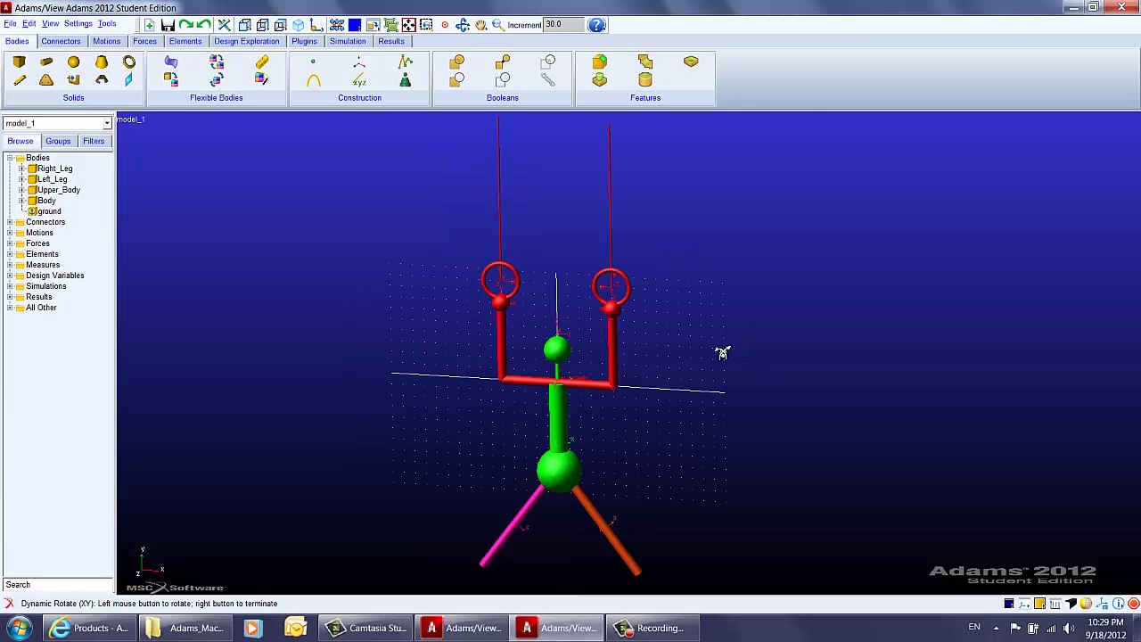
mouse_move(722, 353)
left_mouse_down()
mouse_move(729, 343)
mouse_move(705, 365)
mouse_move(714, 339)
left_mouse_up()
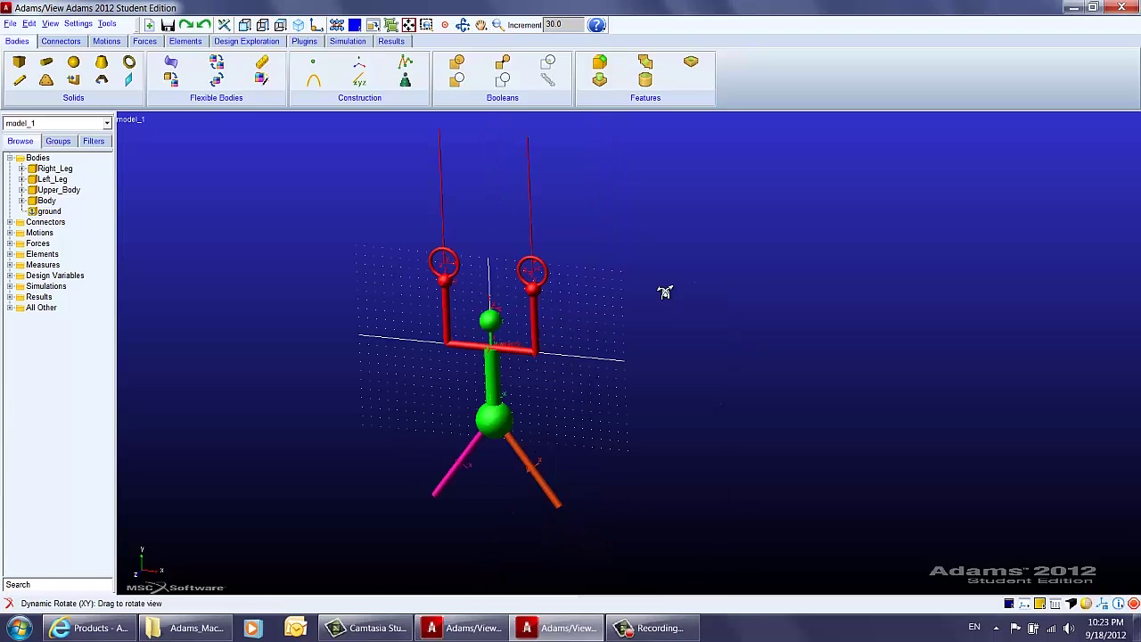
right_click(669, 294)
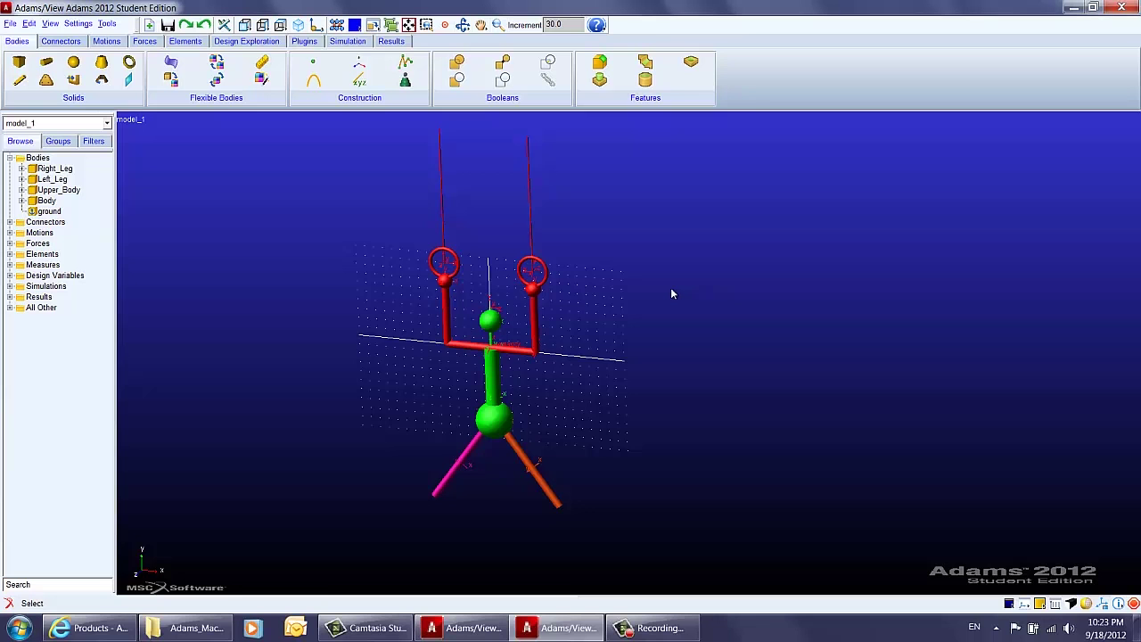
key("f")
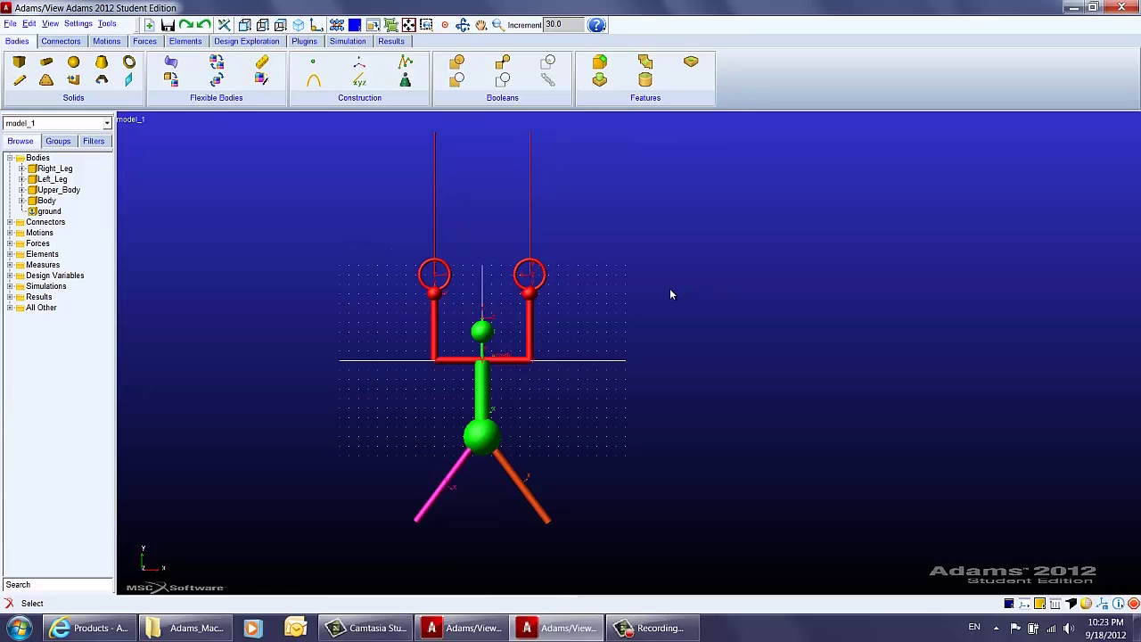
Examine the gymnast model from a tilted angle and close up around the head sphere, and fit the whole mechanism back in view.
key("r")
left_click_drag(668, 293, 628, 313)
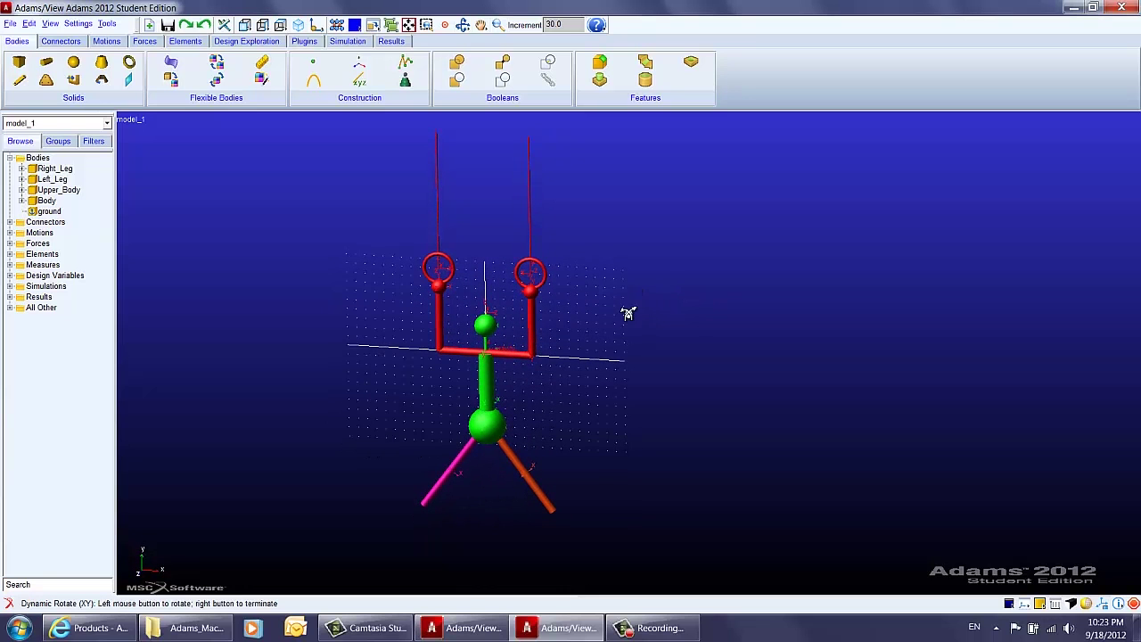
right_click(629, 313)
key("z")
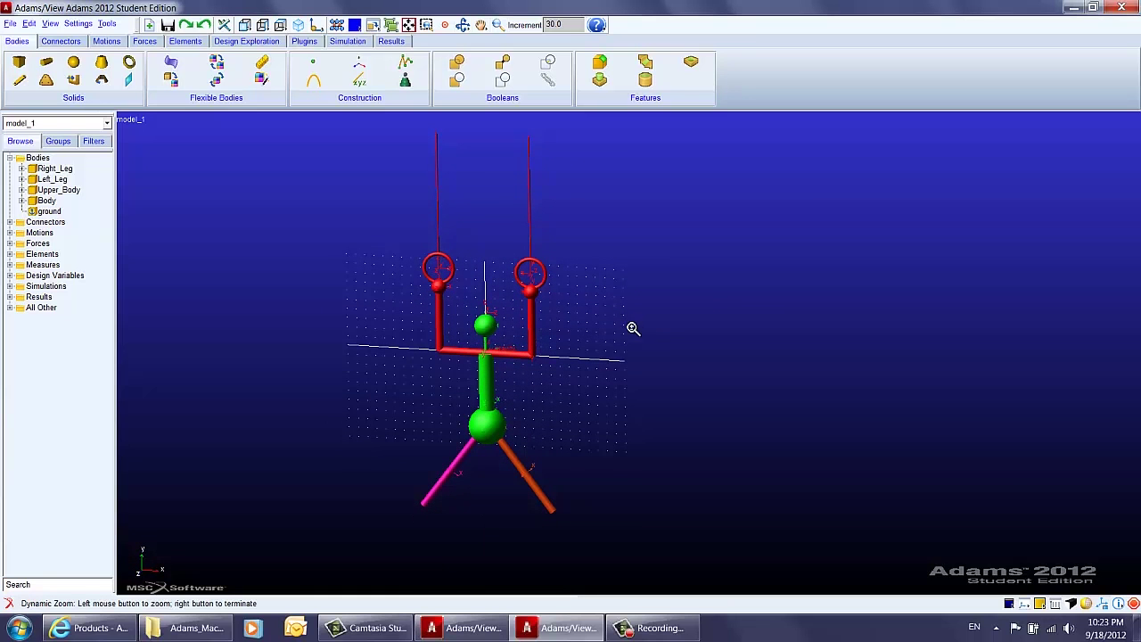
mouse_move(640, 413)
left_mouse_down()
mouse_move(636, 374)
mouse_move(650, 430)
mouse_move(651, 409)
left_mouse_up()
key("r")
right_click(652, 394)
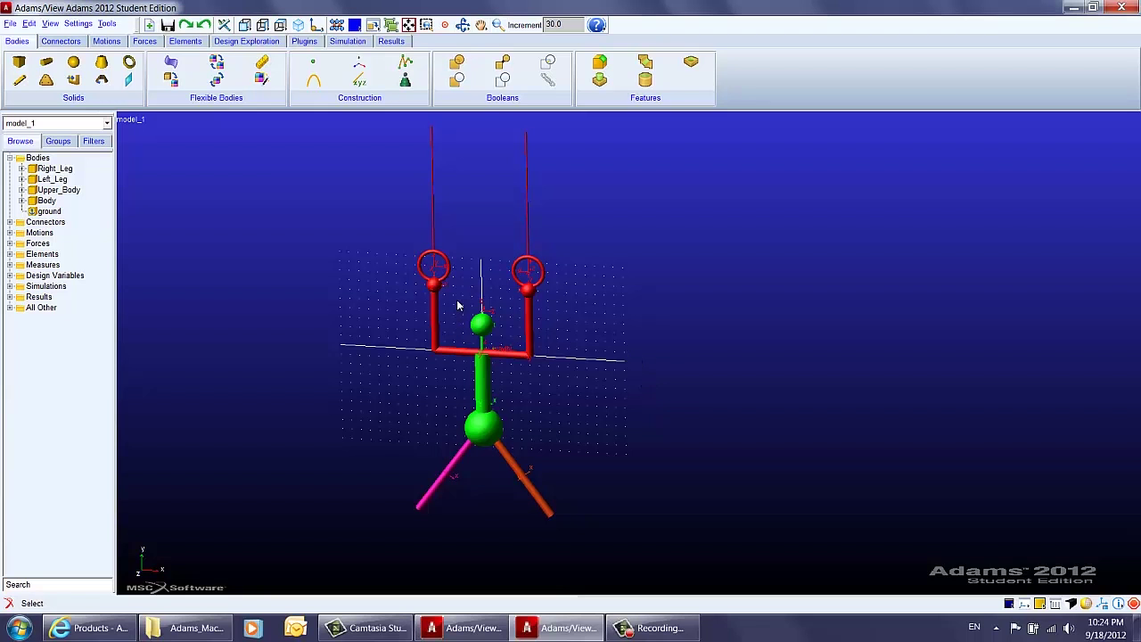
key("w")
left_click_drag(460, 301, 506, 346)
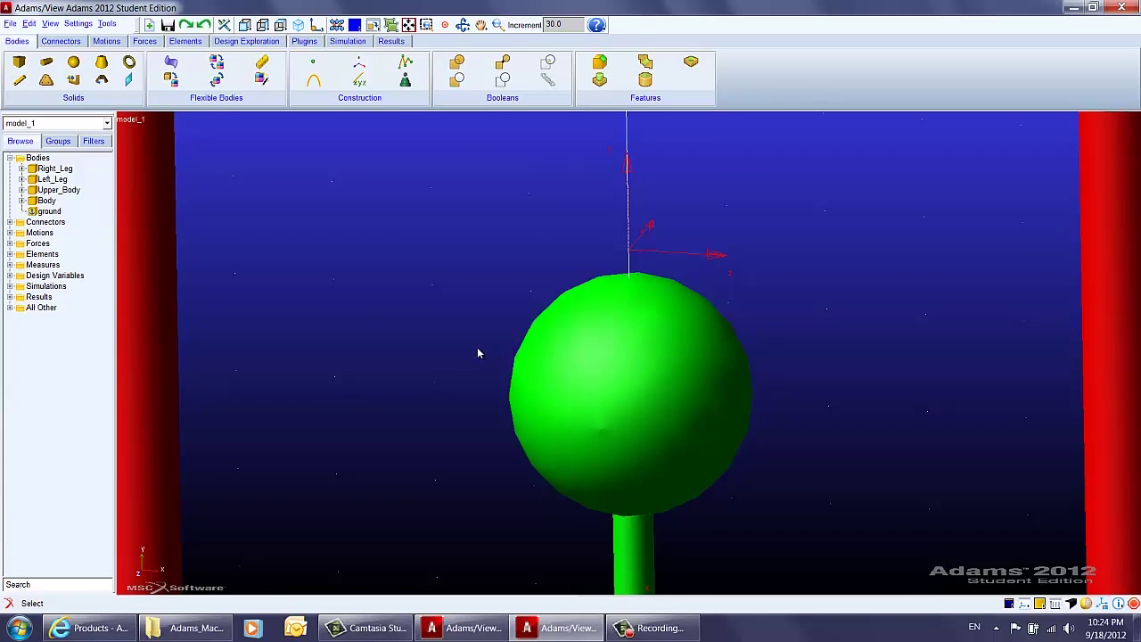
key("f")
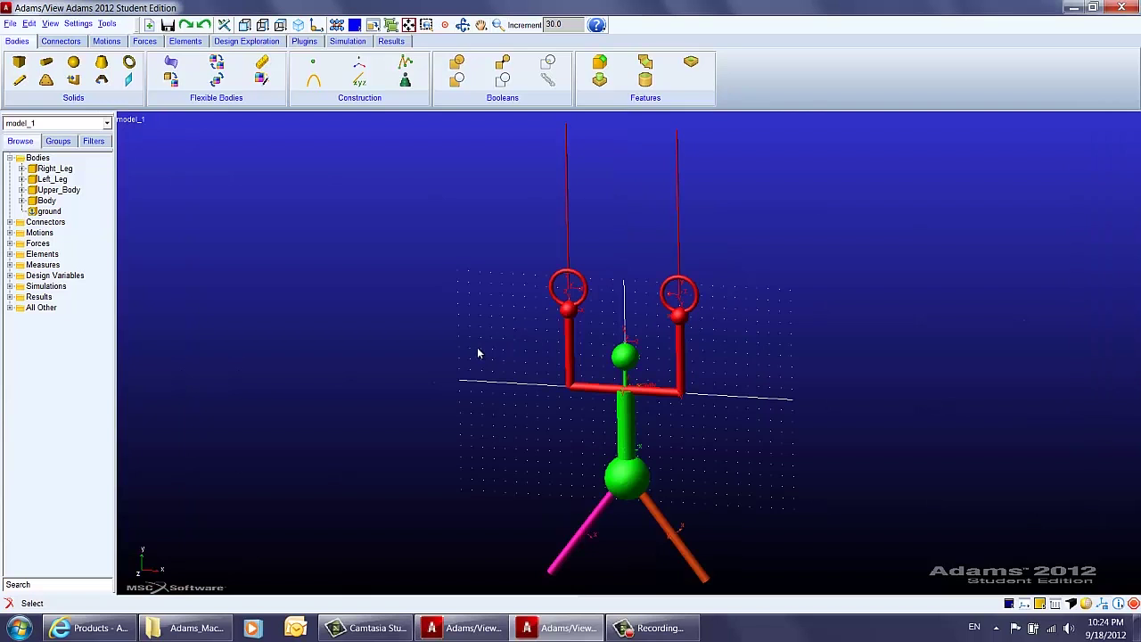
key("t")
left_click_drag(479, 339, 413, 340)
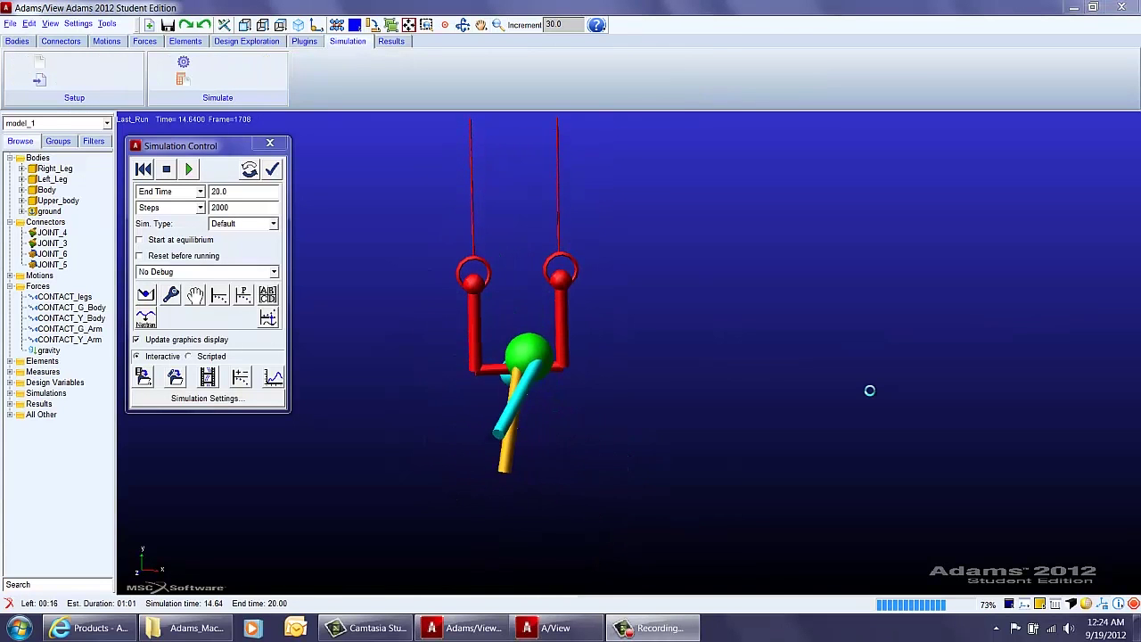
left_click(75, 42)
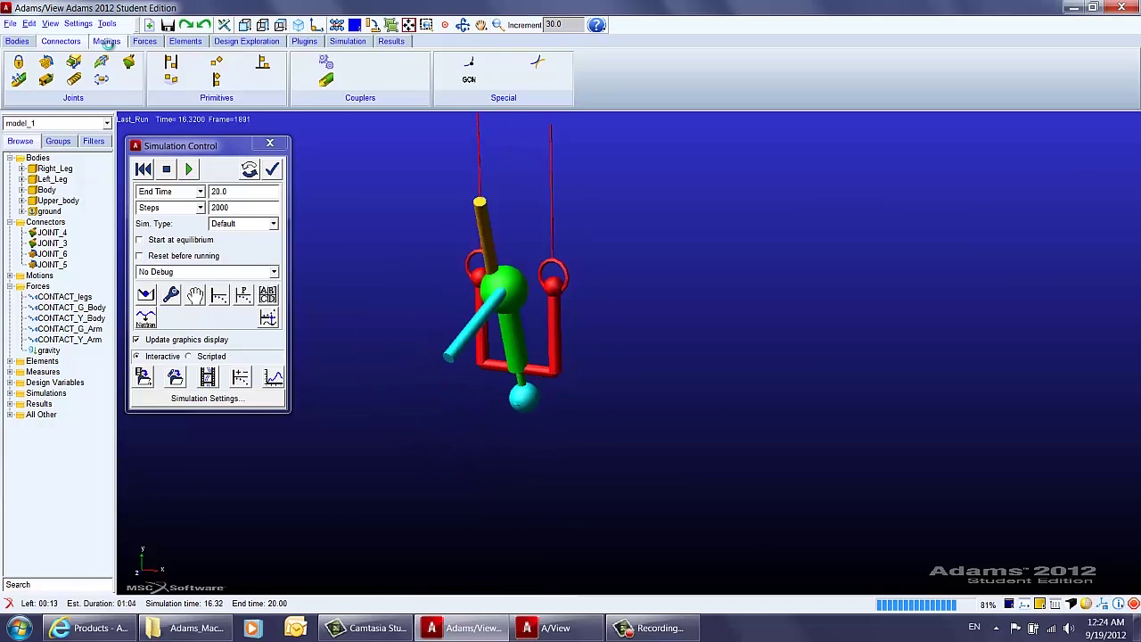
left_click(106, 42)
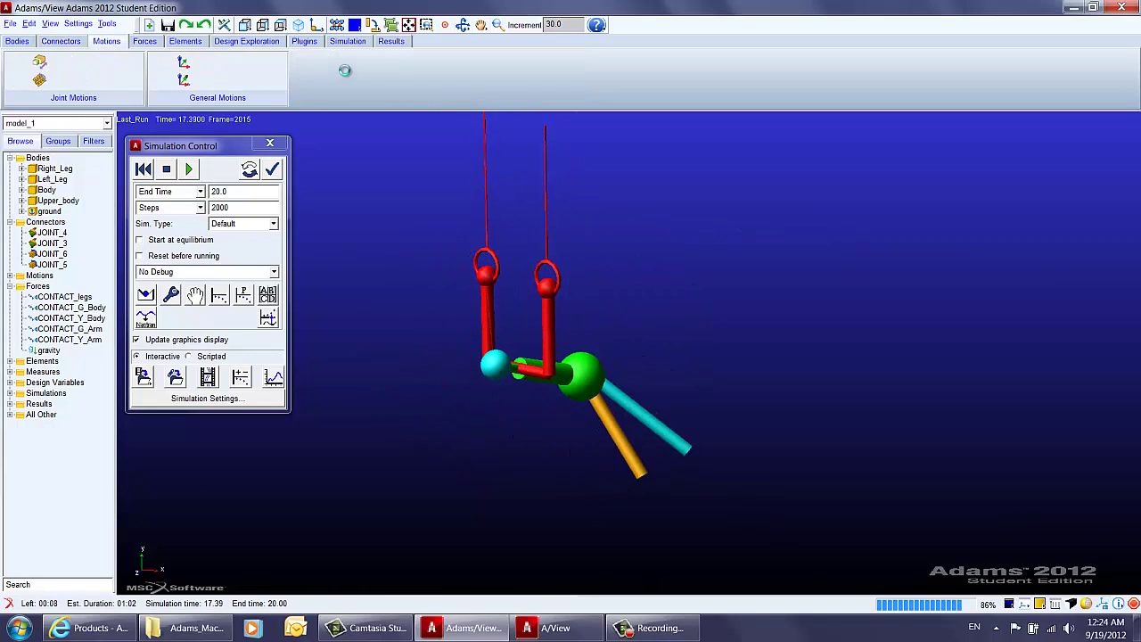
left_click(347, 42)
left_click(392, 42)
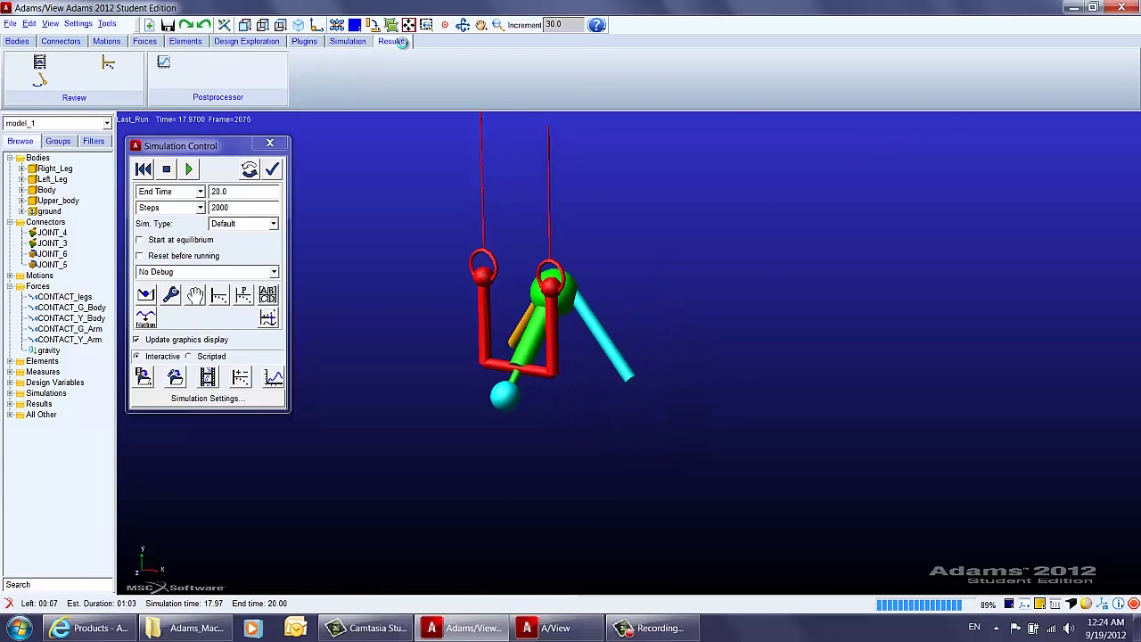